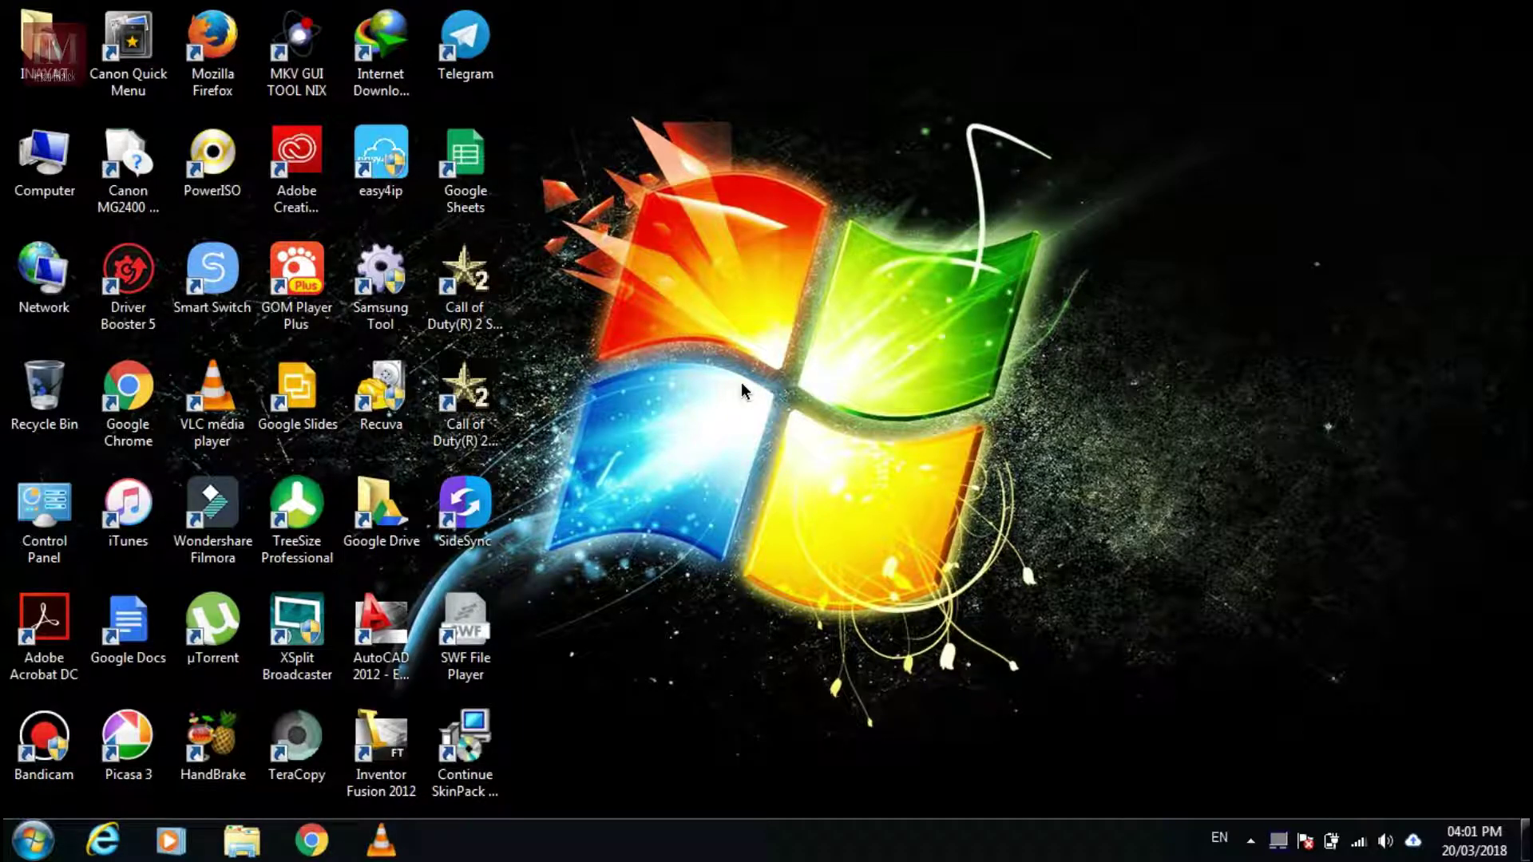
- Open the Computer window, then select and try launching the TreeSize Professional desktop shortcut
double_click(44, 160)
click(297, 519)
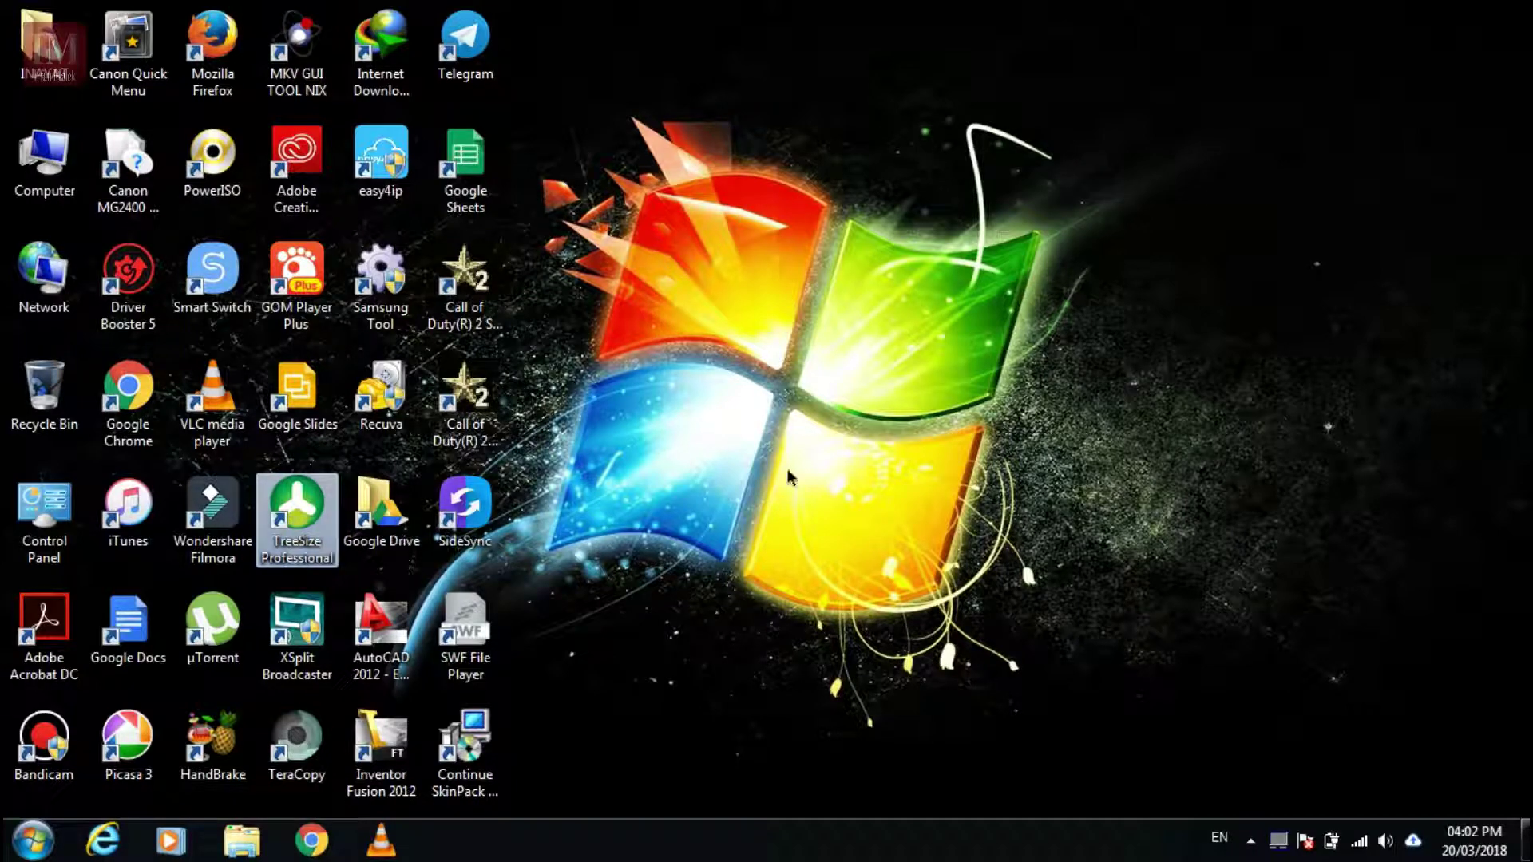
click(885, 408)
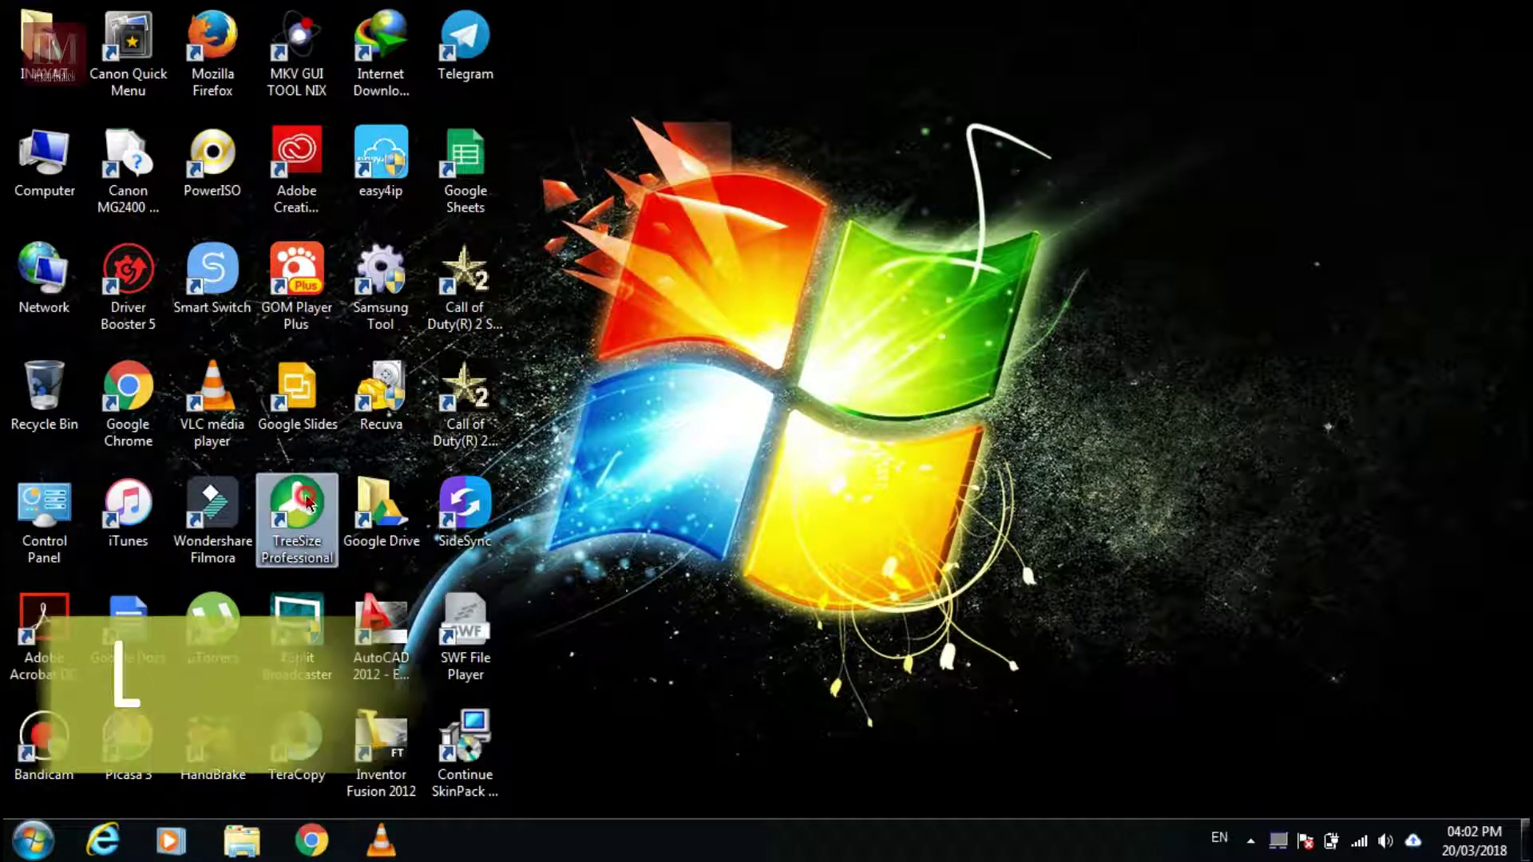
click(302, 543)
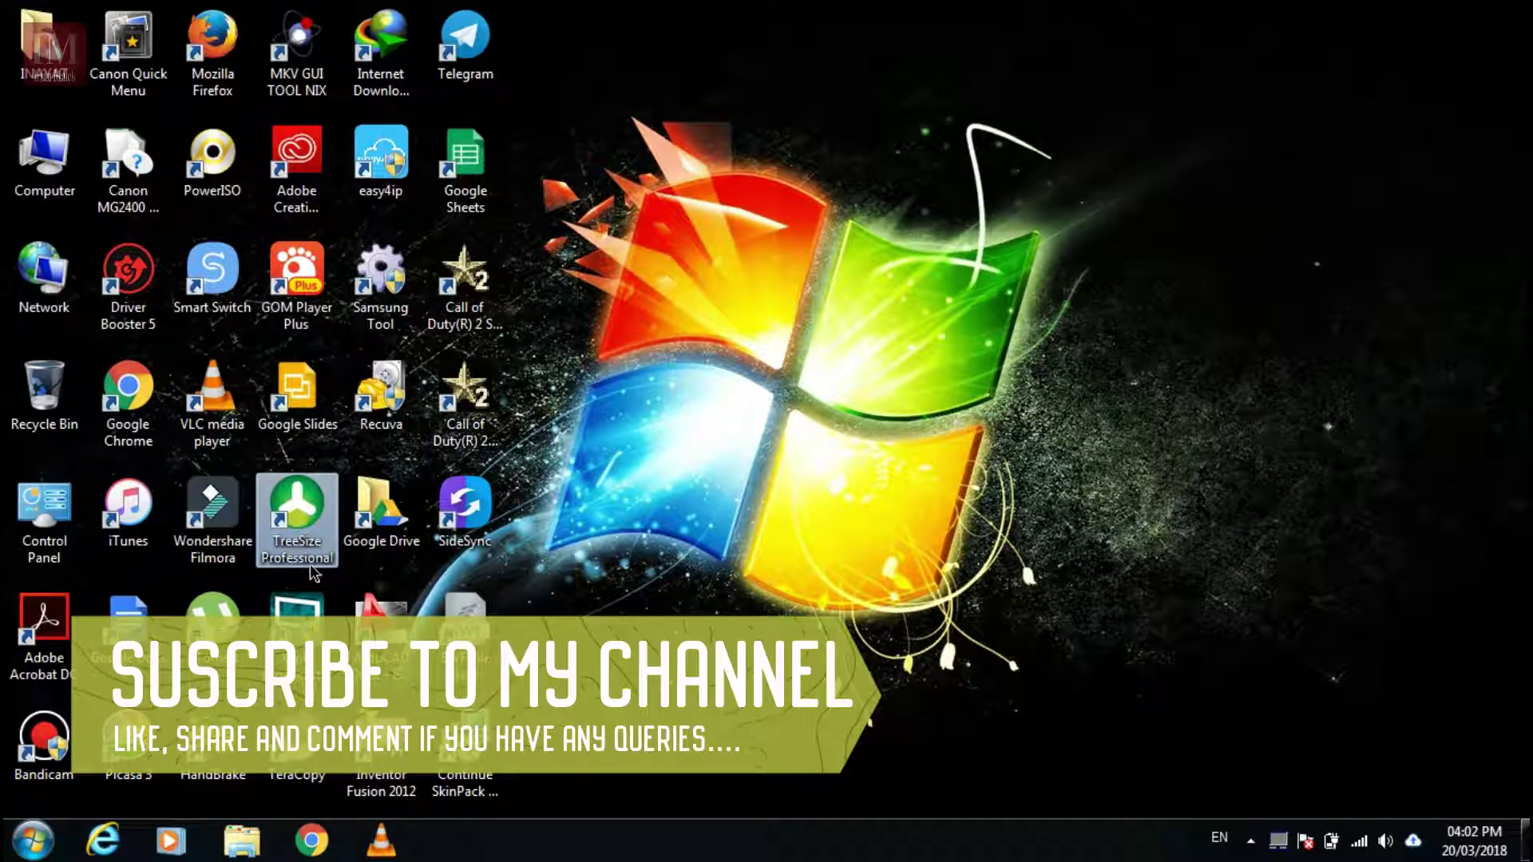
double_click(313, 512)
- Launch TreeSize Professional with Run as administrator from the shortcut's context menu
right_click(306, 500)
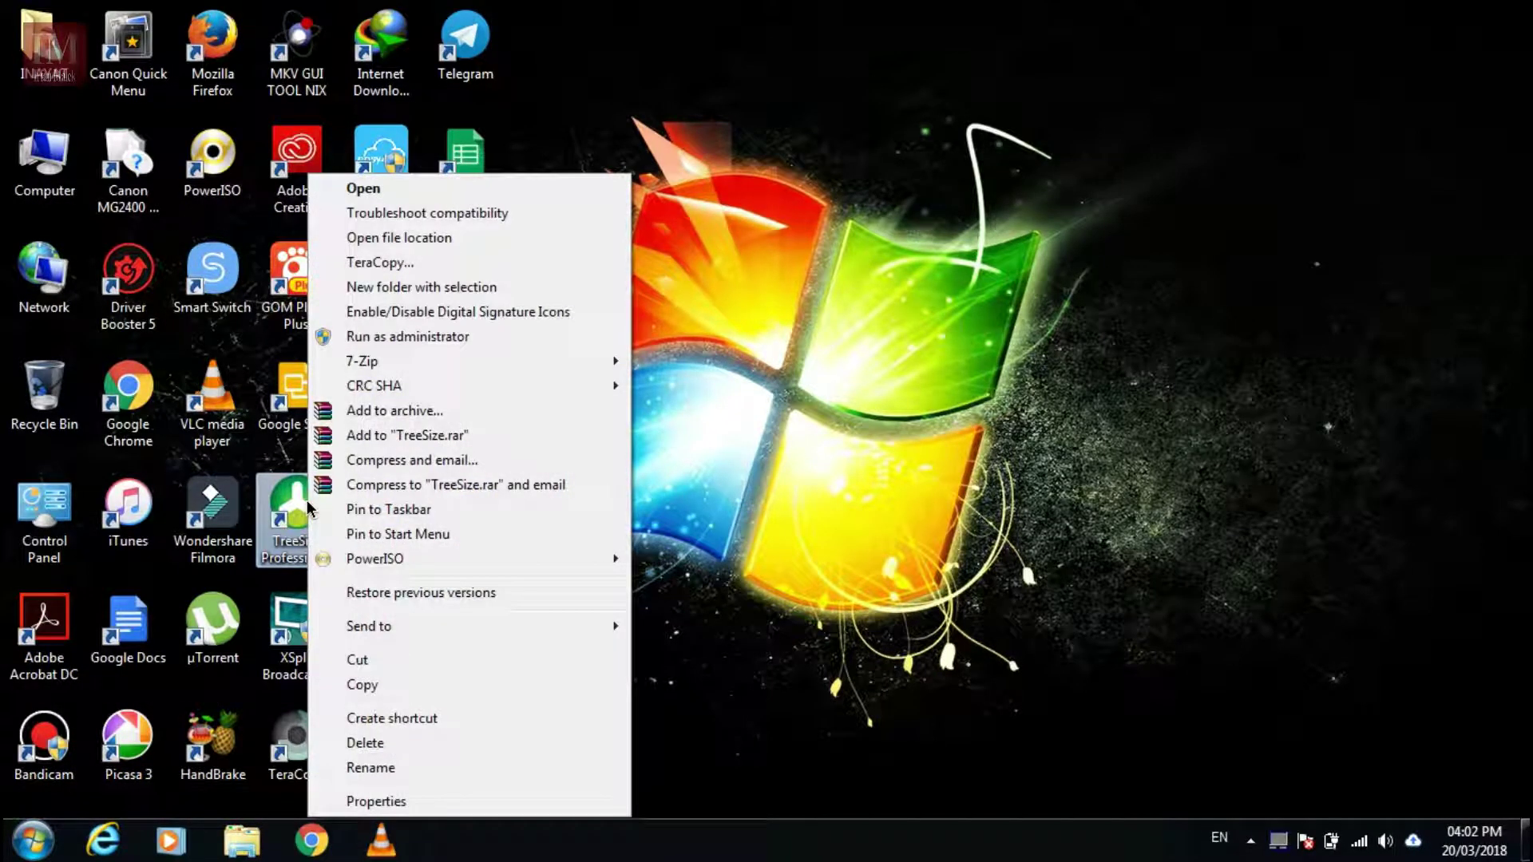
click(420, 338)
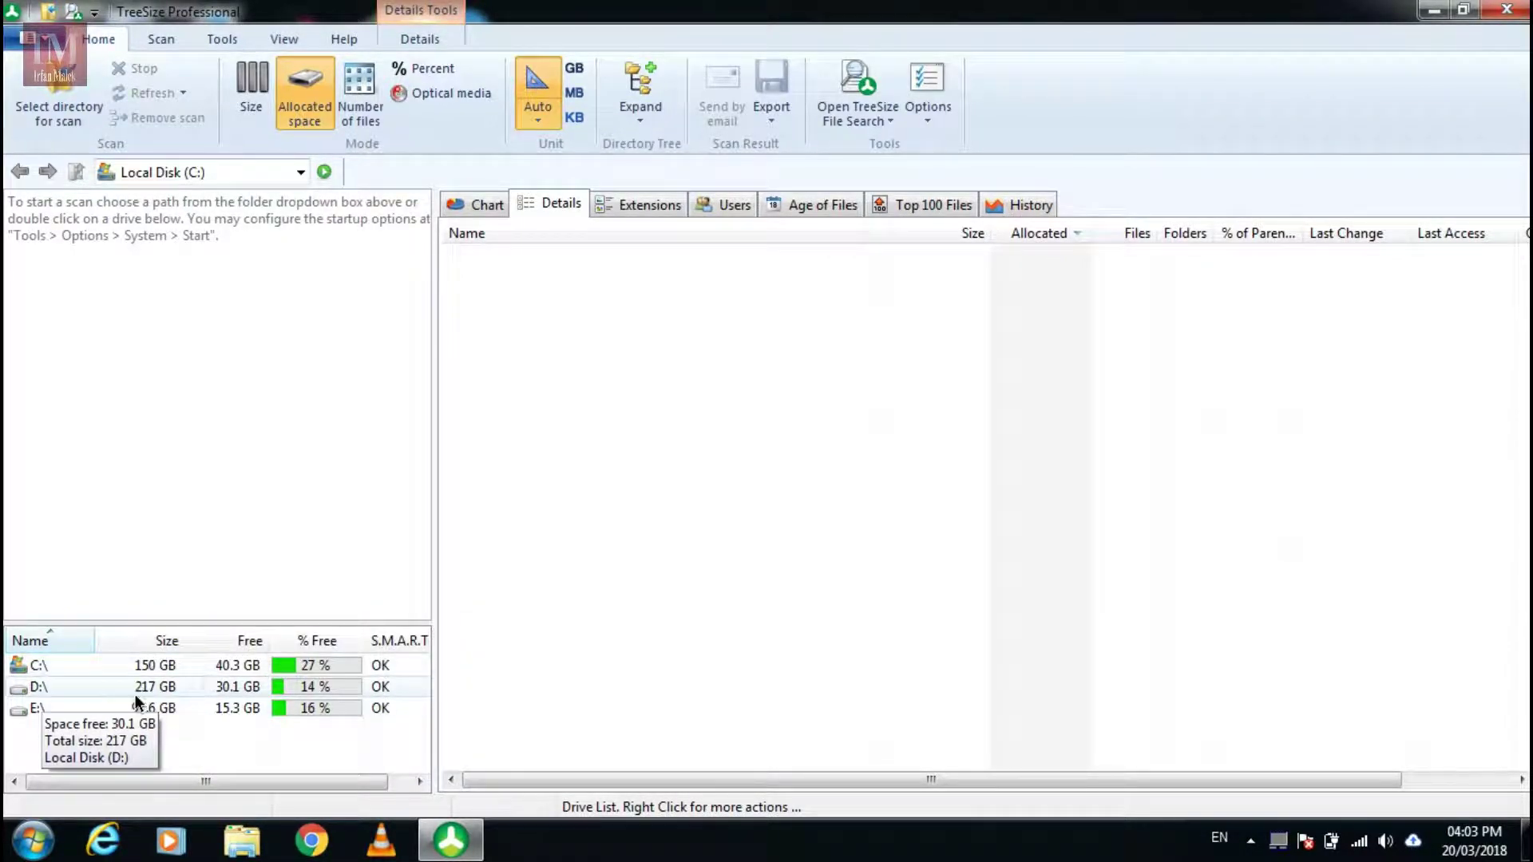
- Scan drive D: until it completes, listing Memory Cards (60.2 GB) as the largest folder
double_click(183, 688)
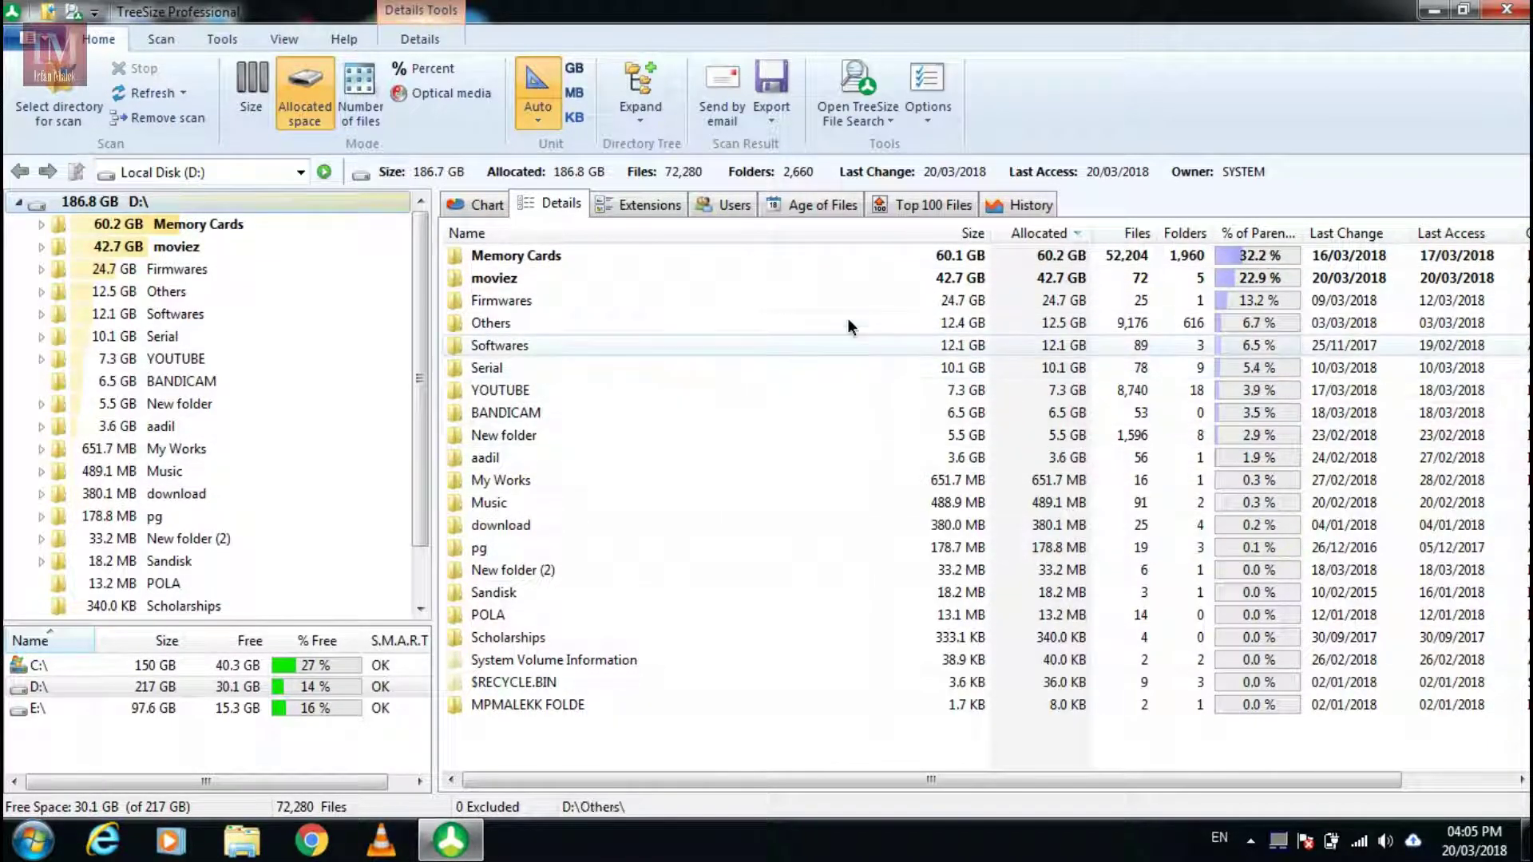
- Open the moviez folder to view its contents, then return to the D: listing
click(659, 278)
double_click(659, 278)
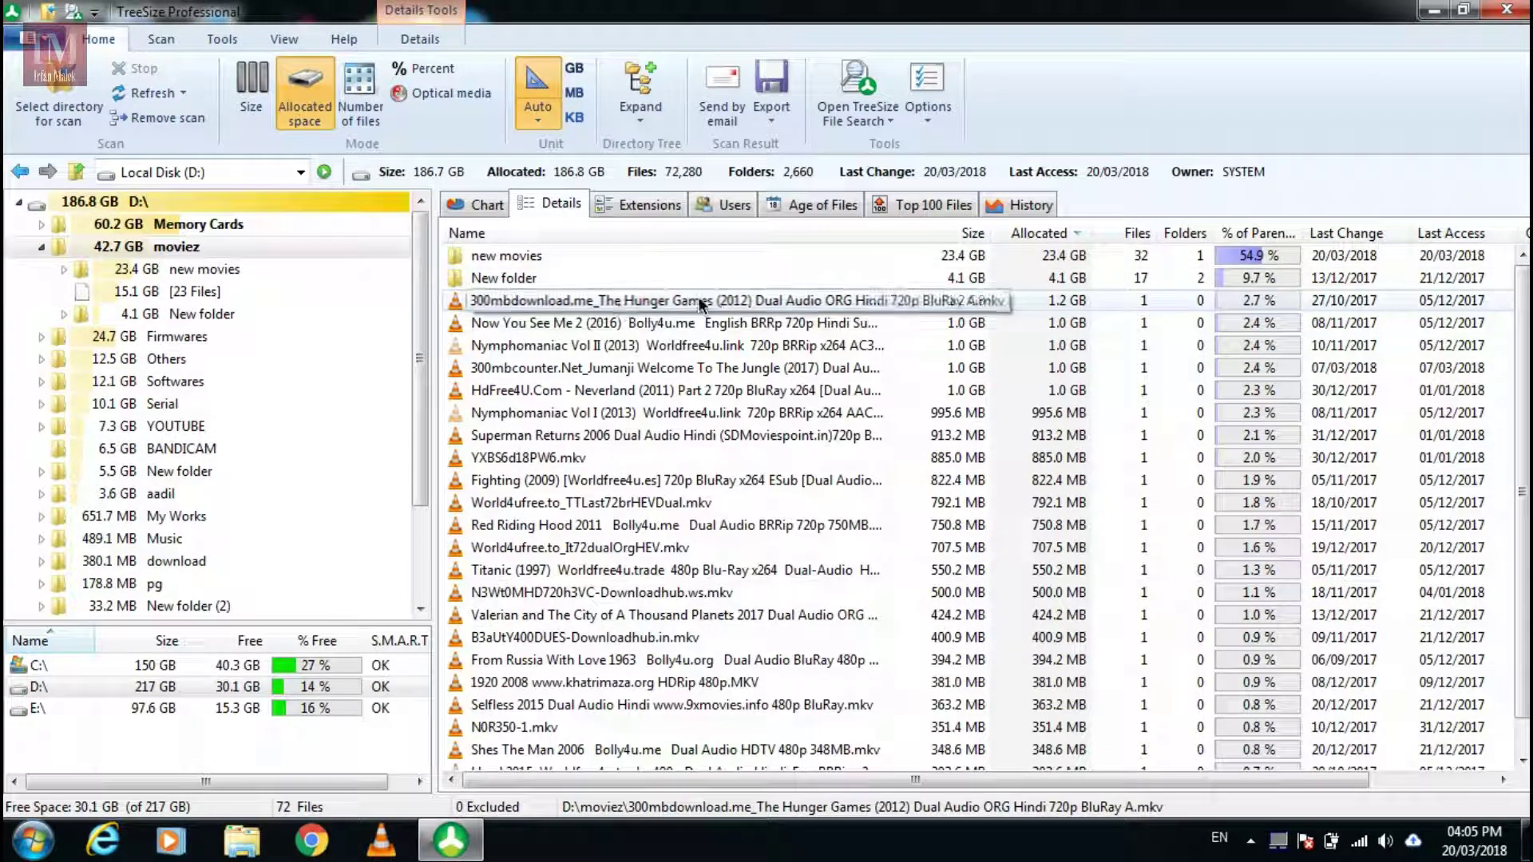
scroll(840, 357, down, 1)
scroll(830, 351, up, 1)
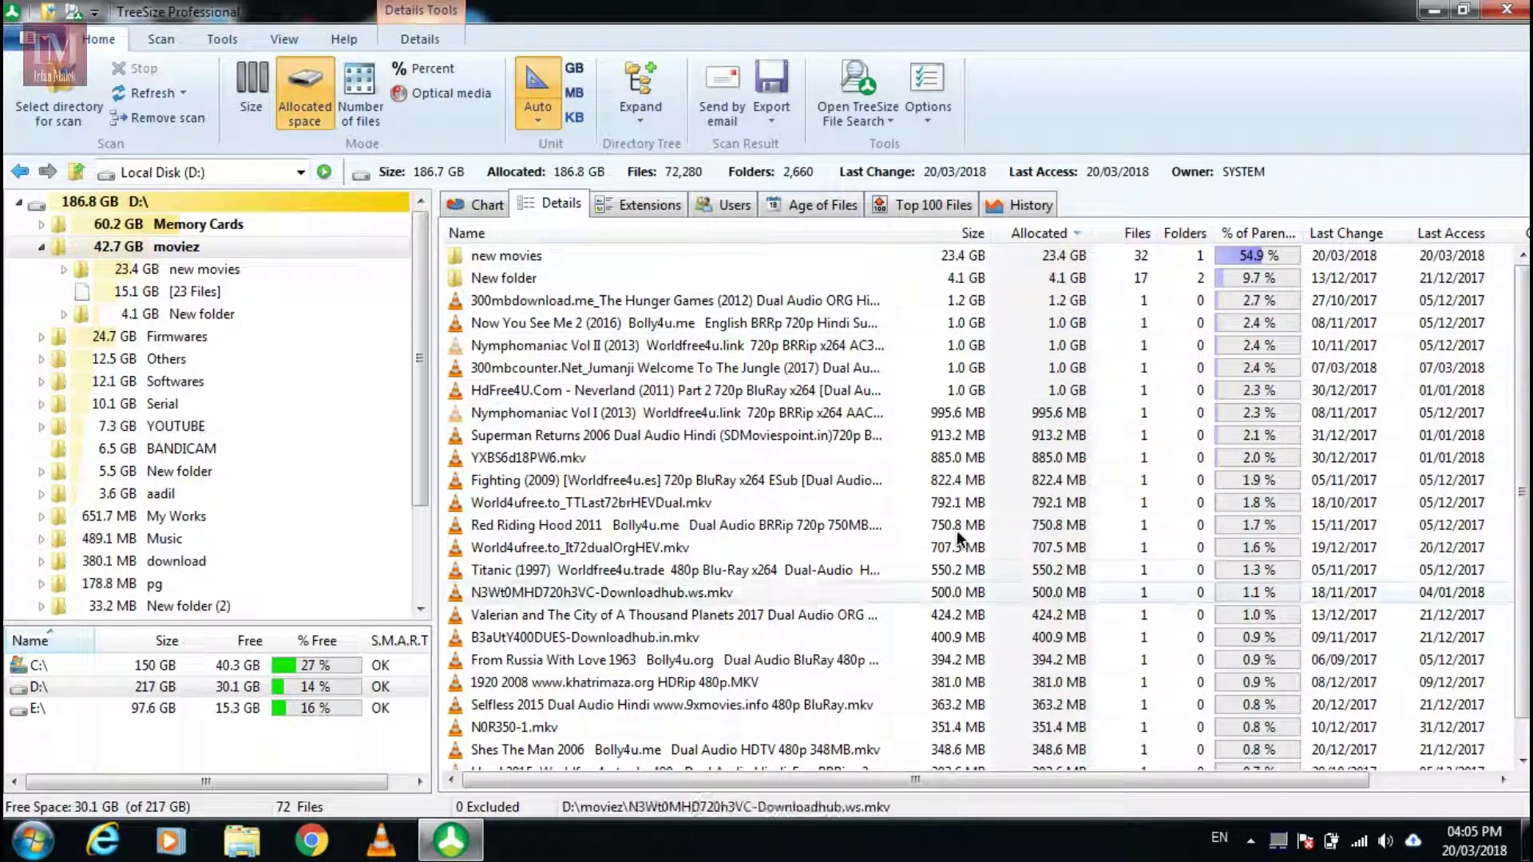
click(15, 179)
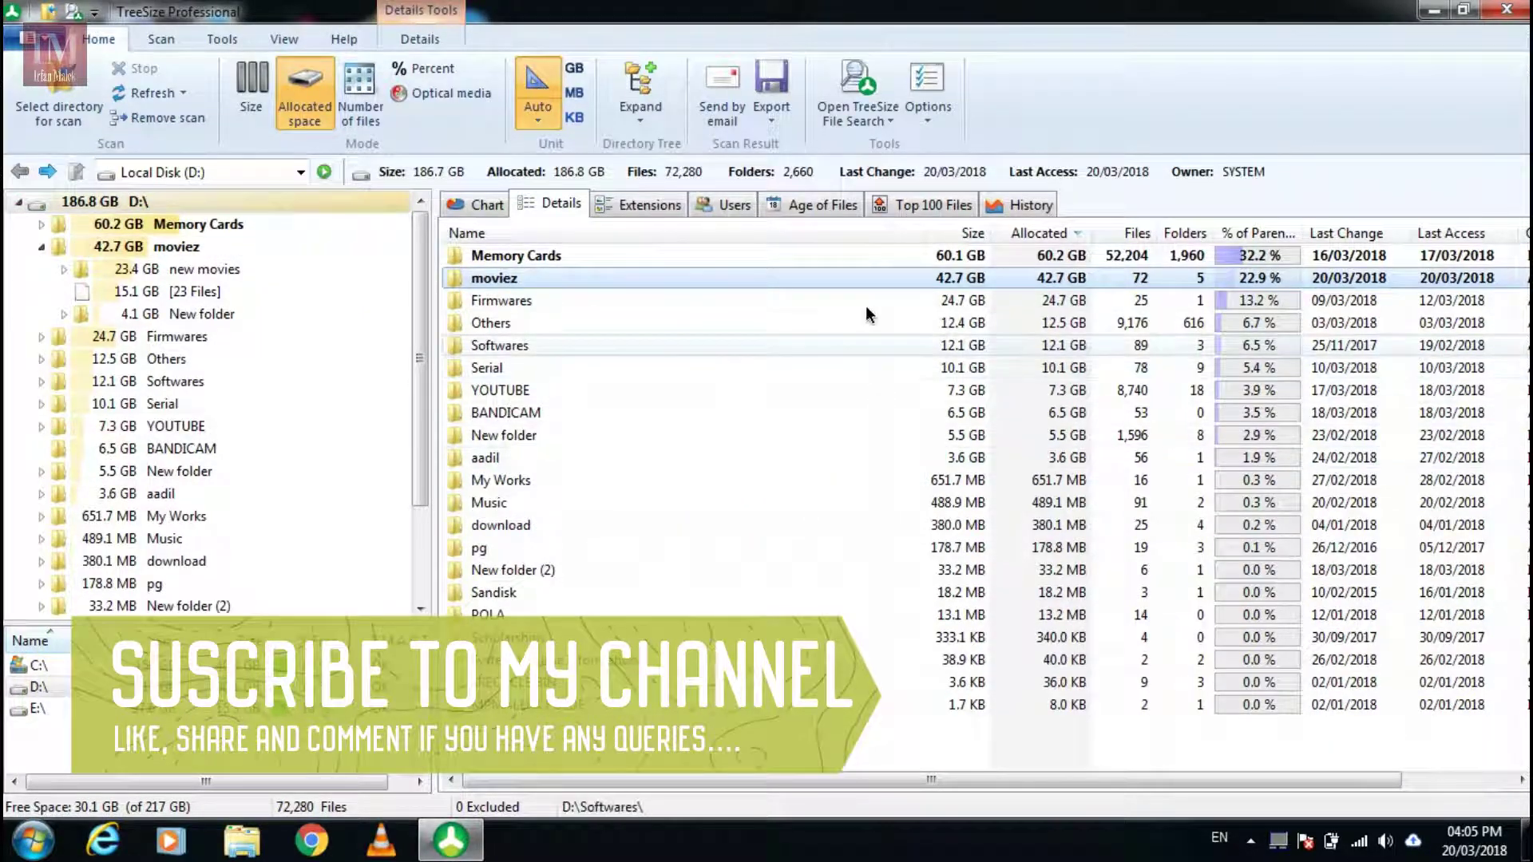
- Open the Firmwares folder and select a couple of its firmware zip files
click(688, 301)
double_click(689, 301)
scroll(845, 383, down, 1)
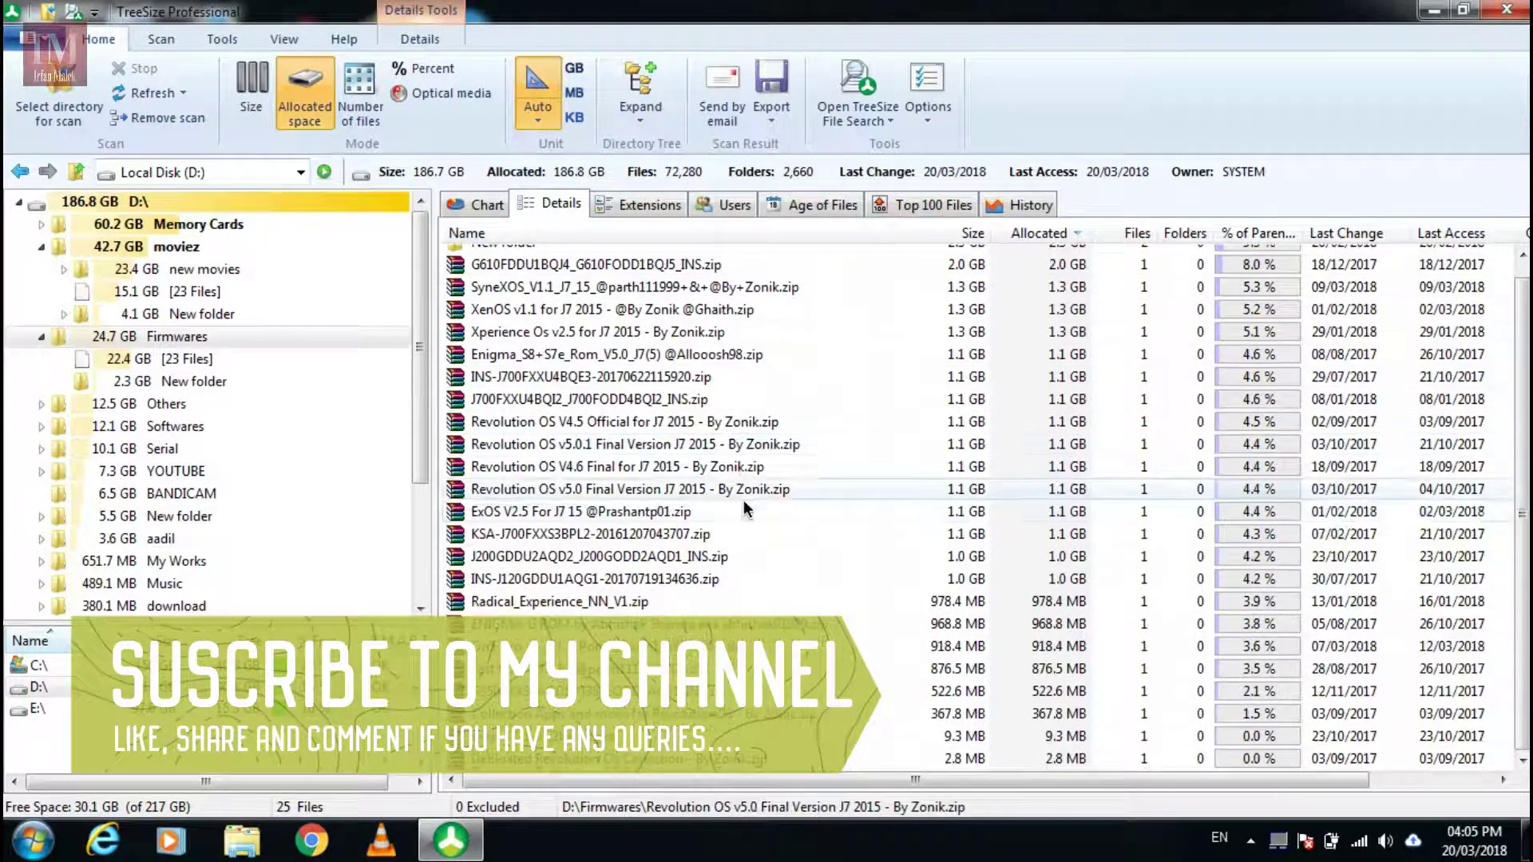
scroll(846, 387, up, 1)
click(848, 389)
click(1047, 271)
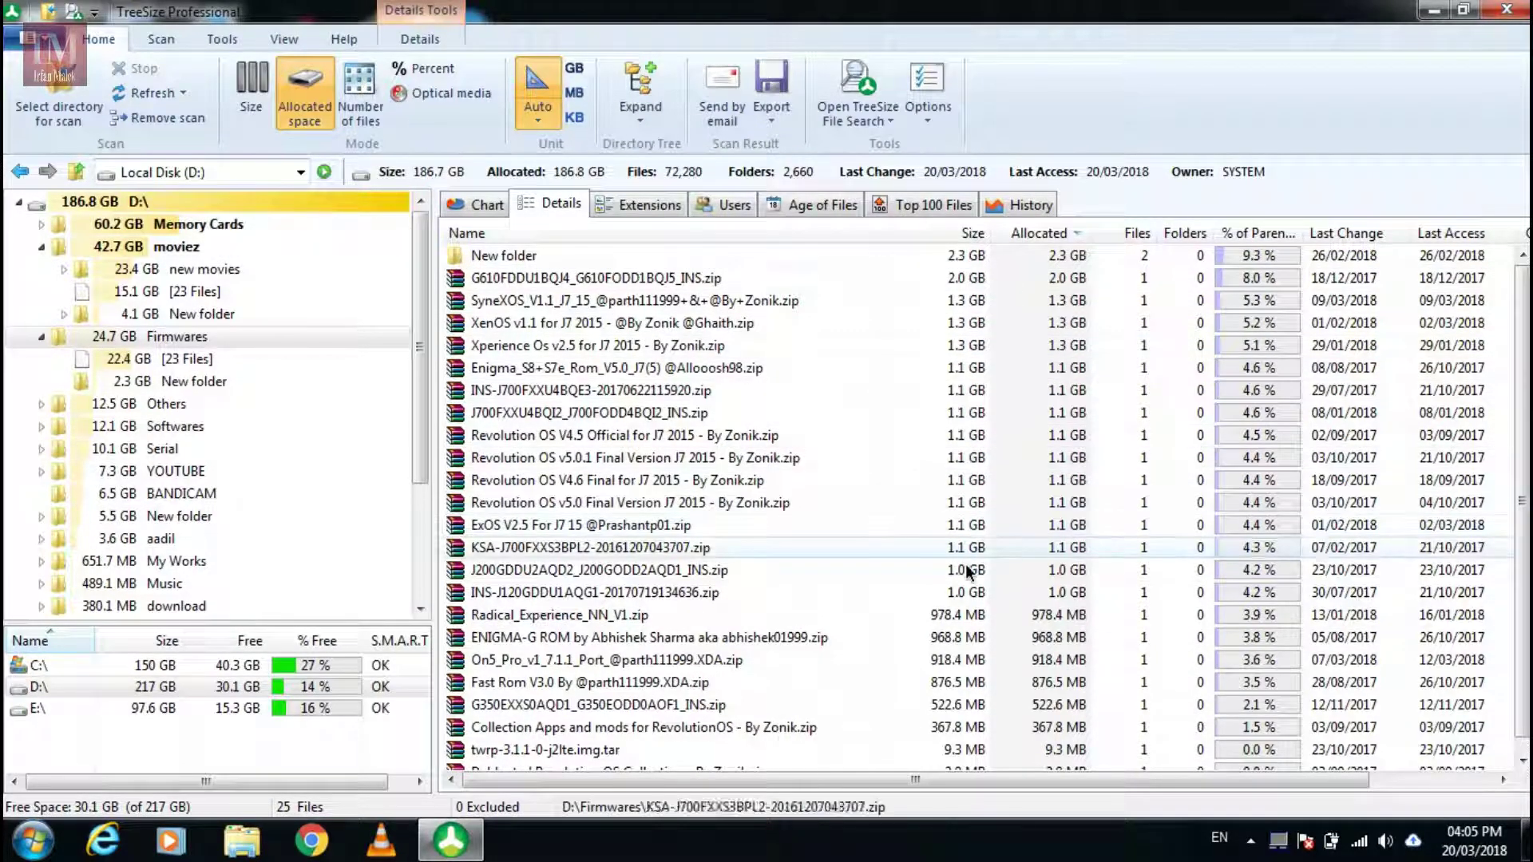
- Step through the New folder and zip files up to Revolution OS V4.5, then go back to D:
click(965, 258)
click(961, 368)
click(998, 615)
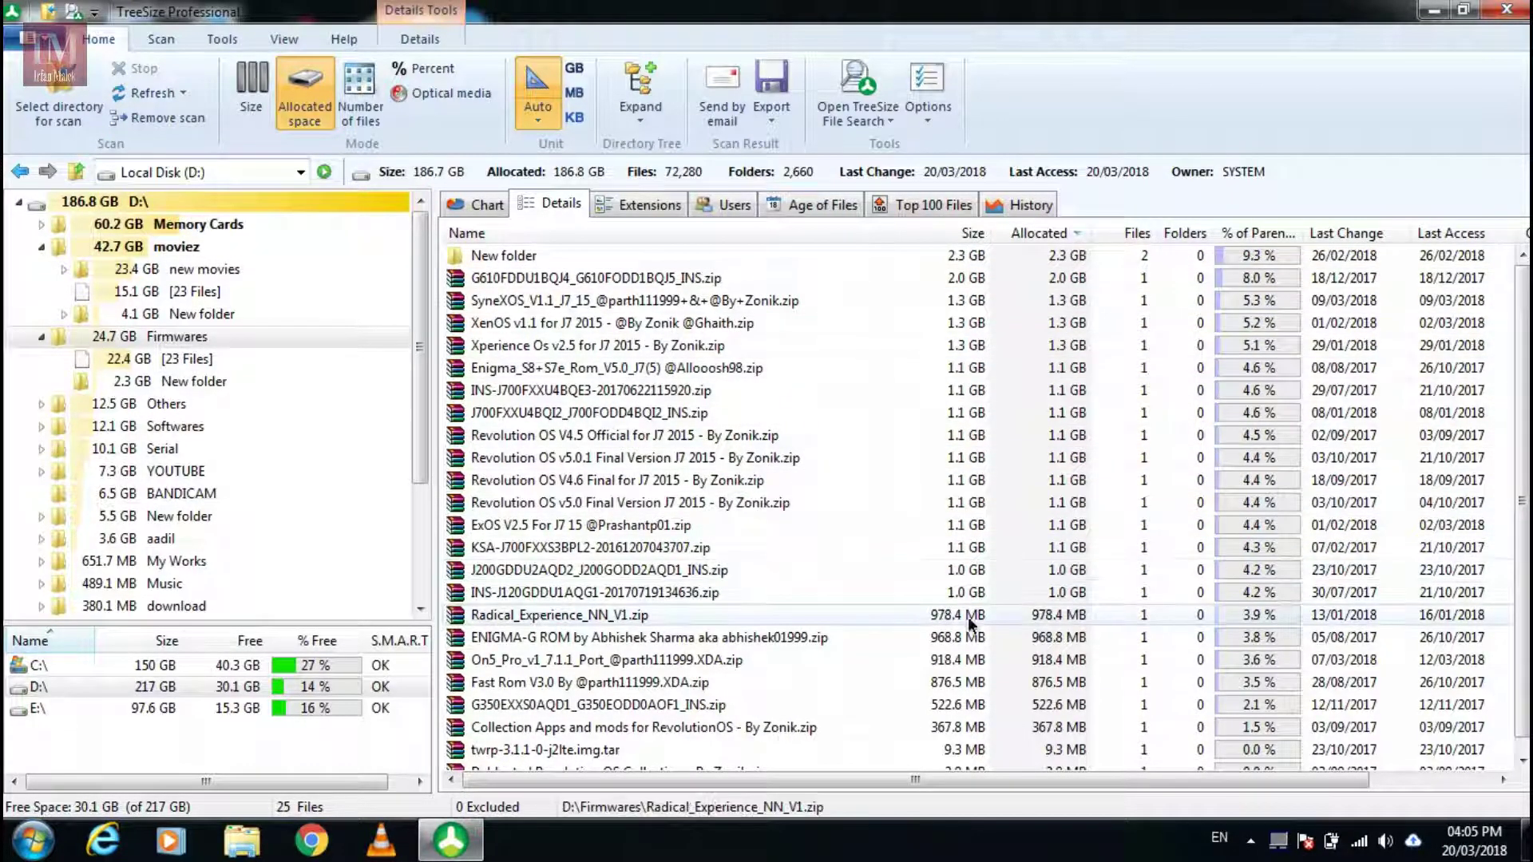
click(1246, 502)
click(1254, 436)
scroll(940, 437, down, 1)
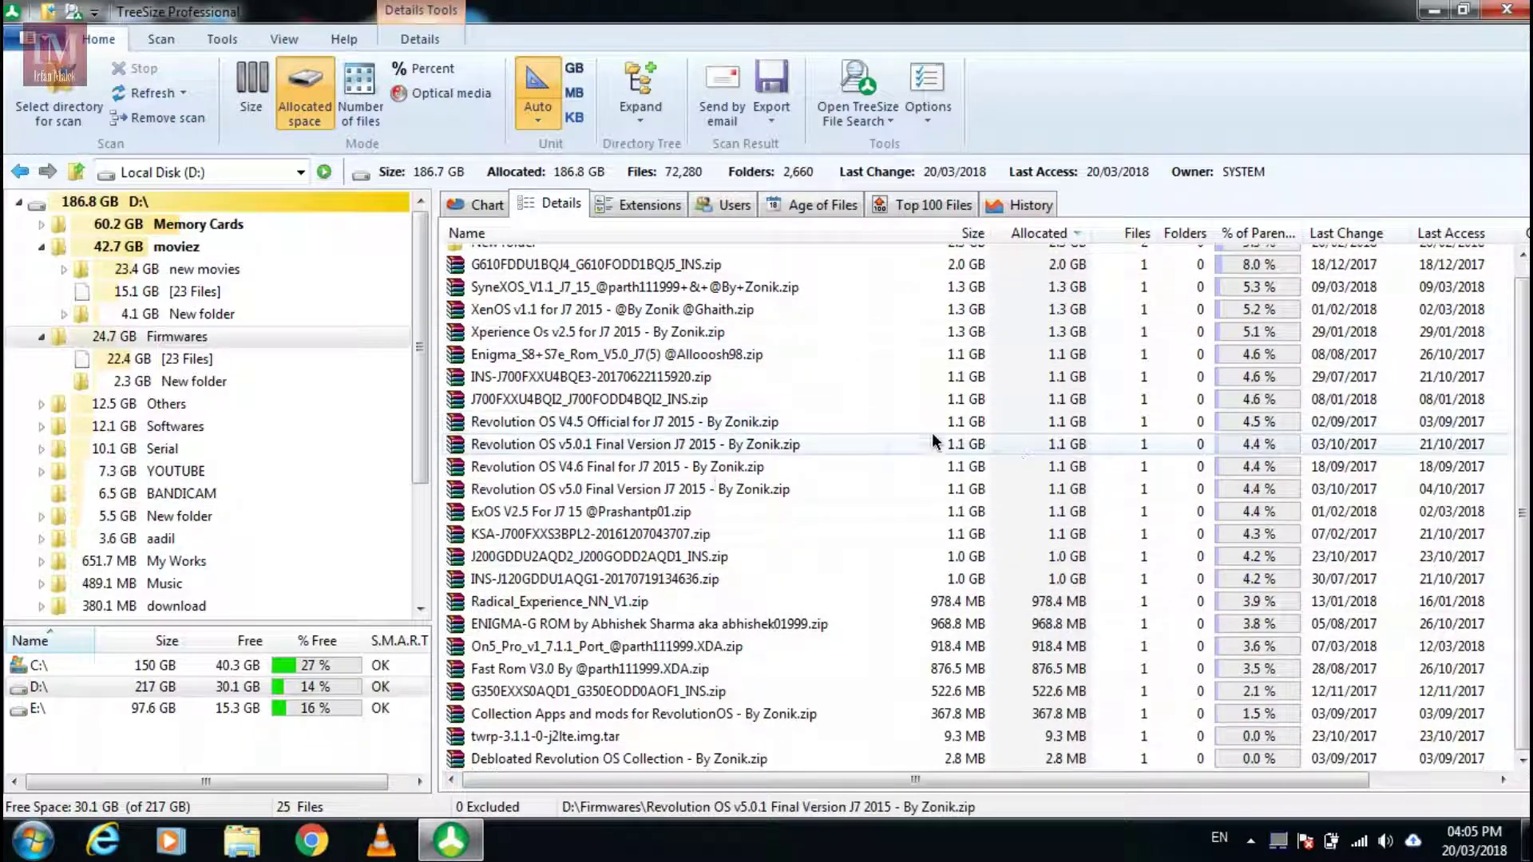
scroll(941, 437, up, 1)
click(19, 171)
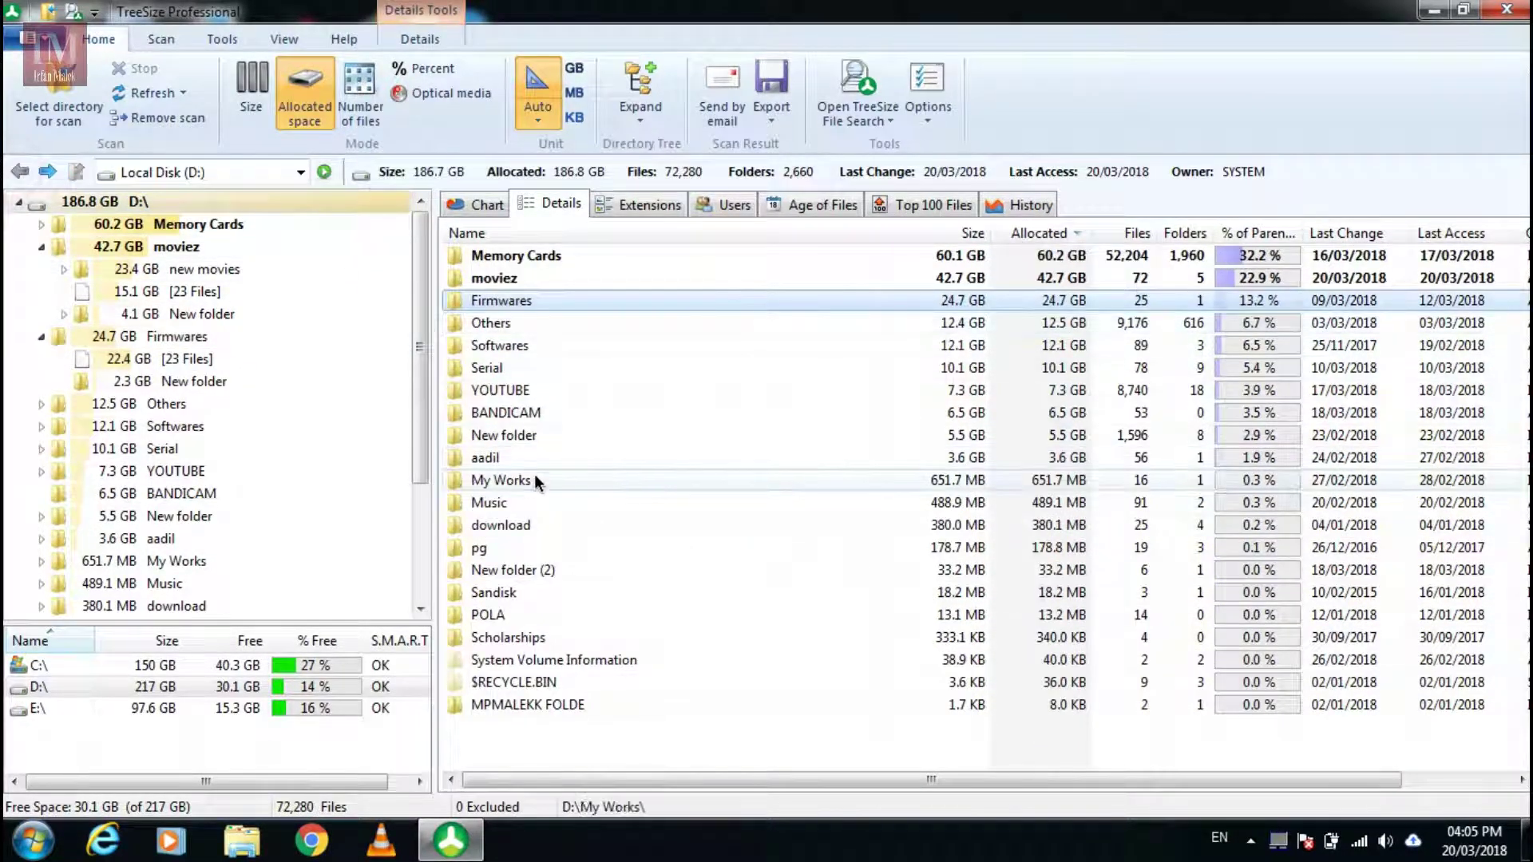
- Select the Others folder and scroll through the D: folder listing
click(672, 323)
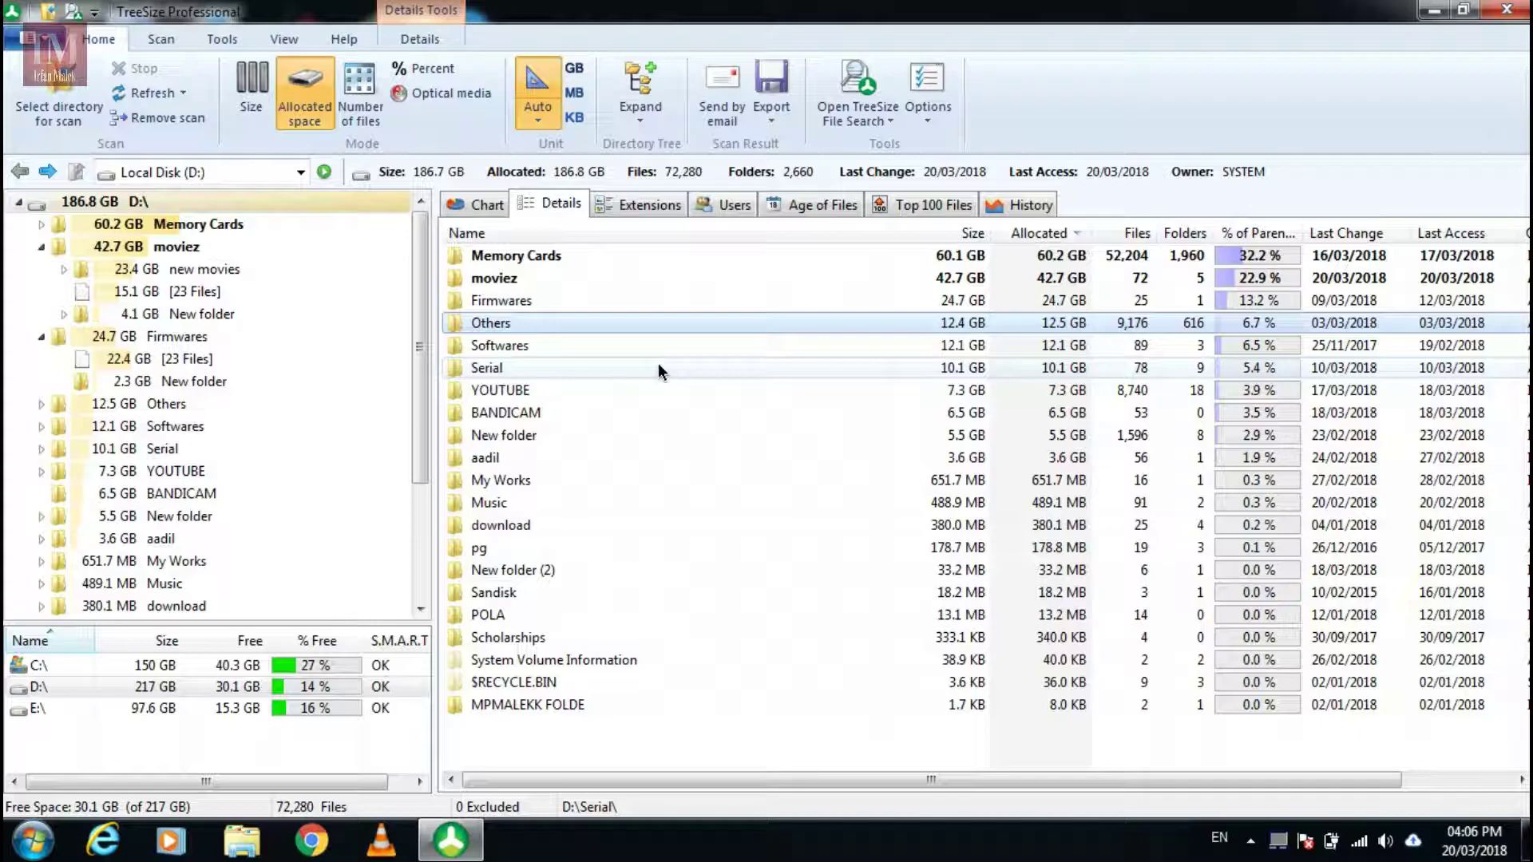
scroll(261, 305, down, 3)
scroll(260, 305, up, 3)
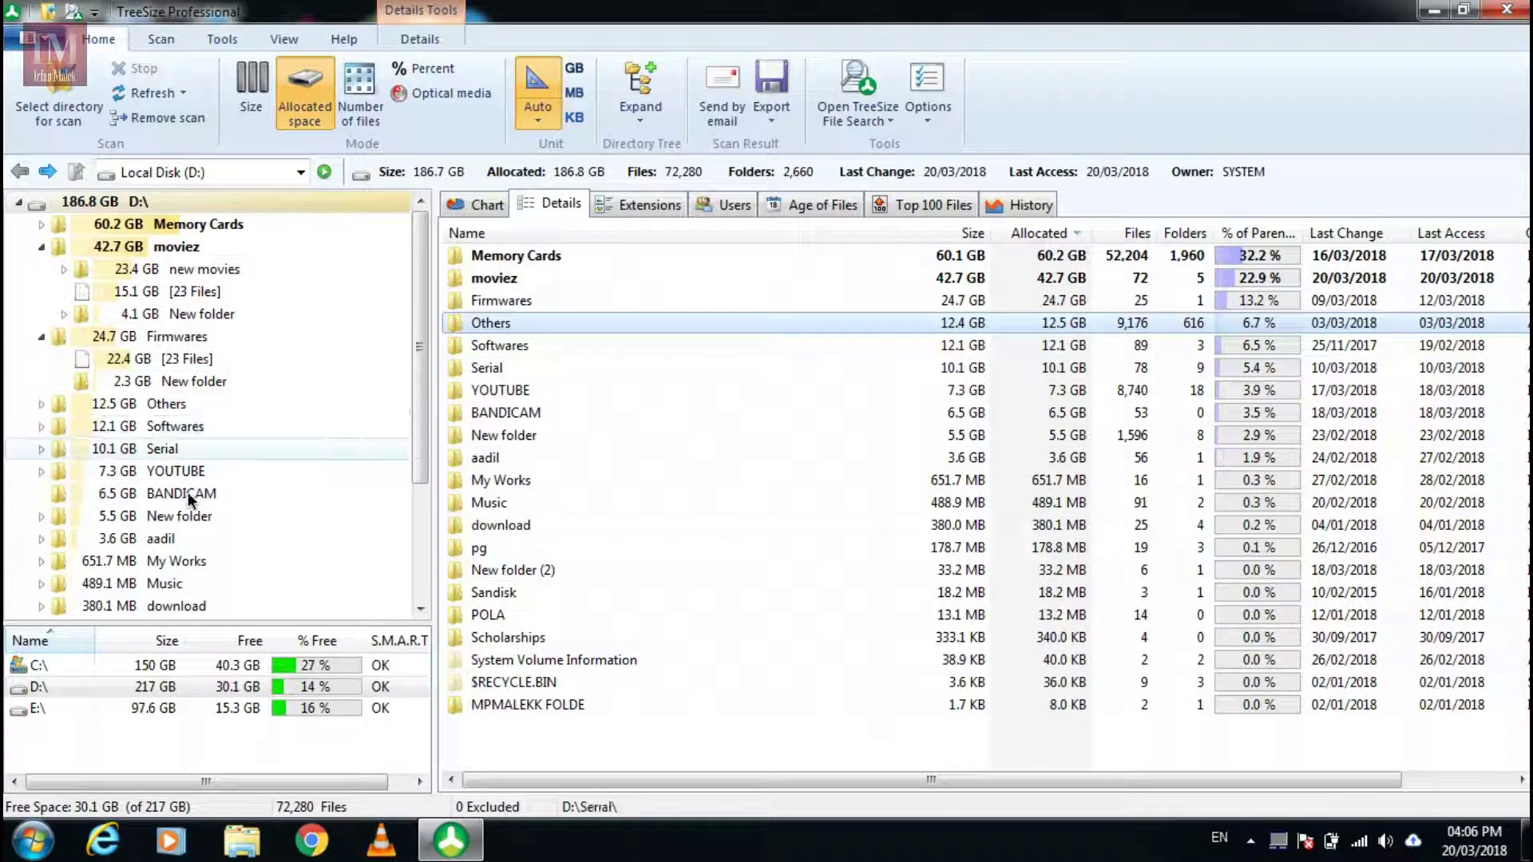
scroll(231, 414, down, 3)
scroll(230, 423, up, 3)
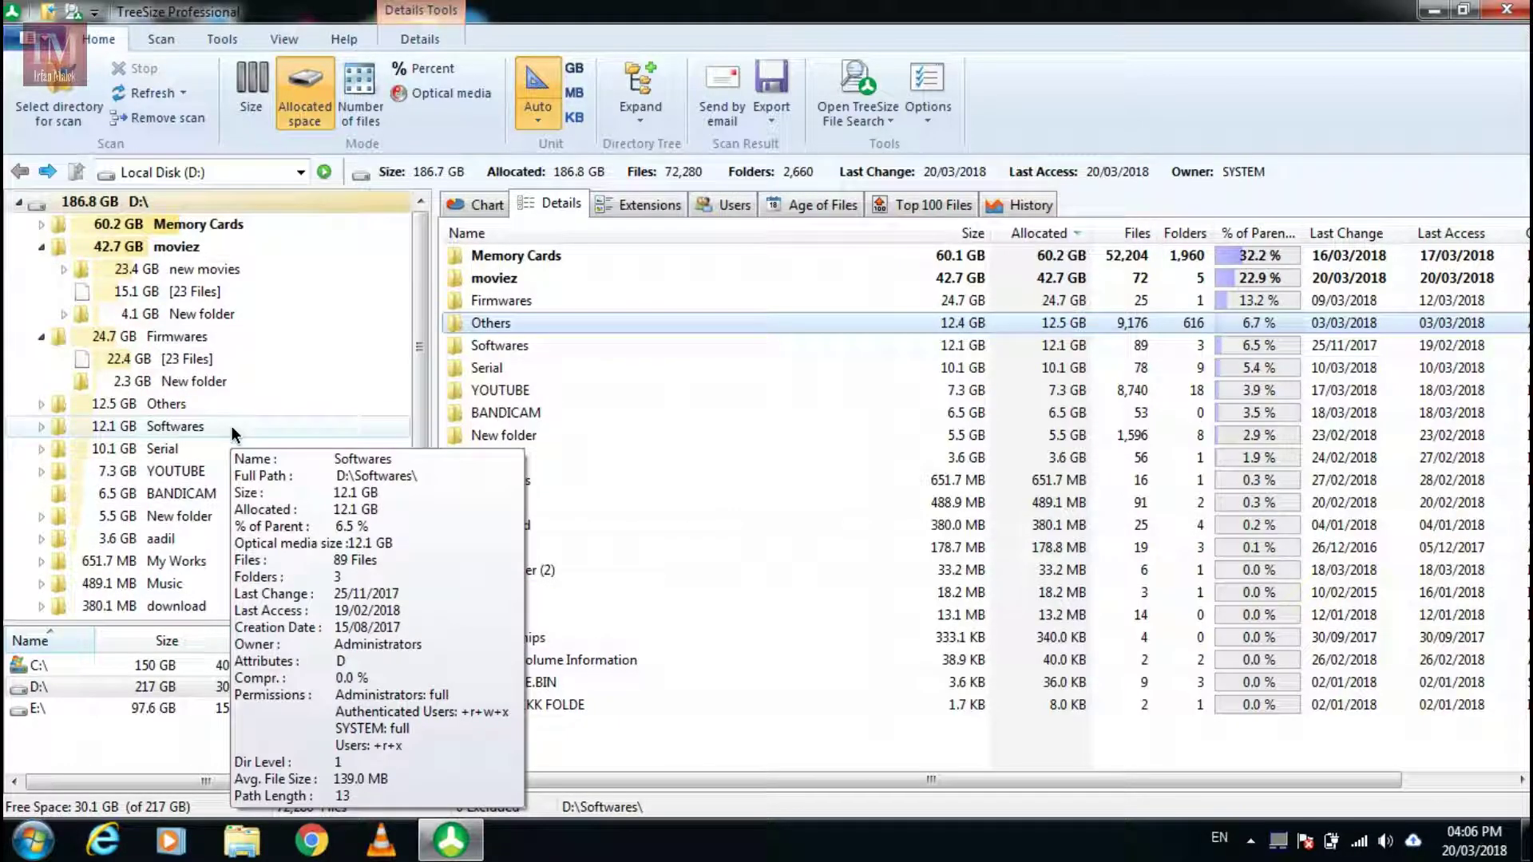
scroll(223, 415, down, 2)
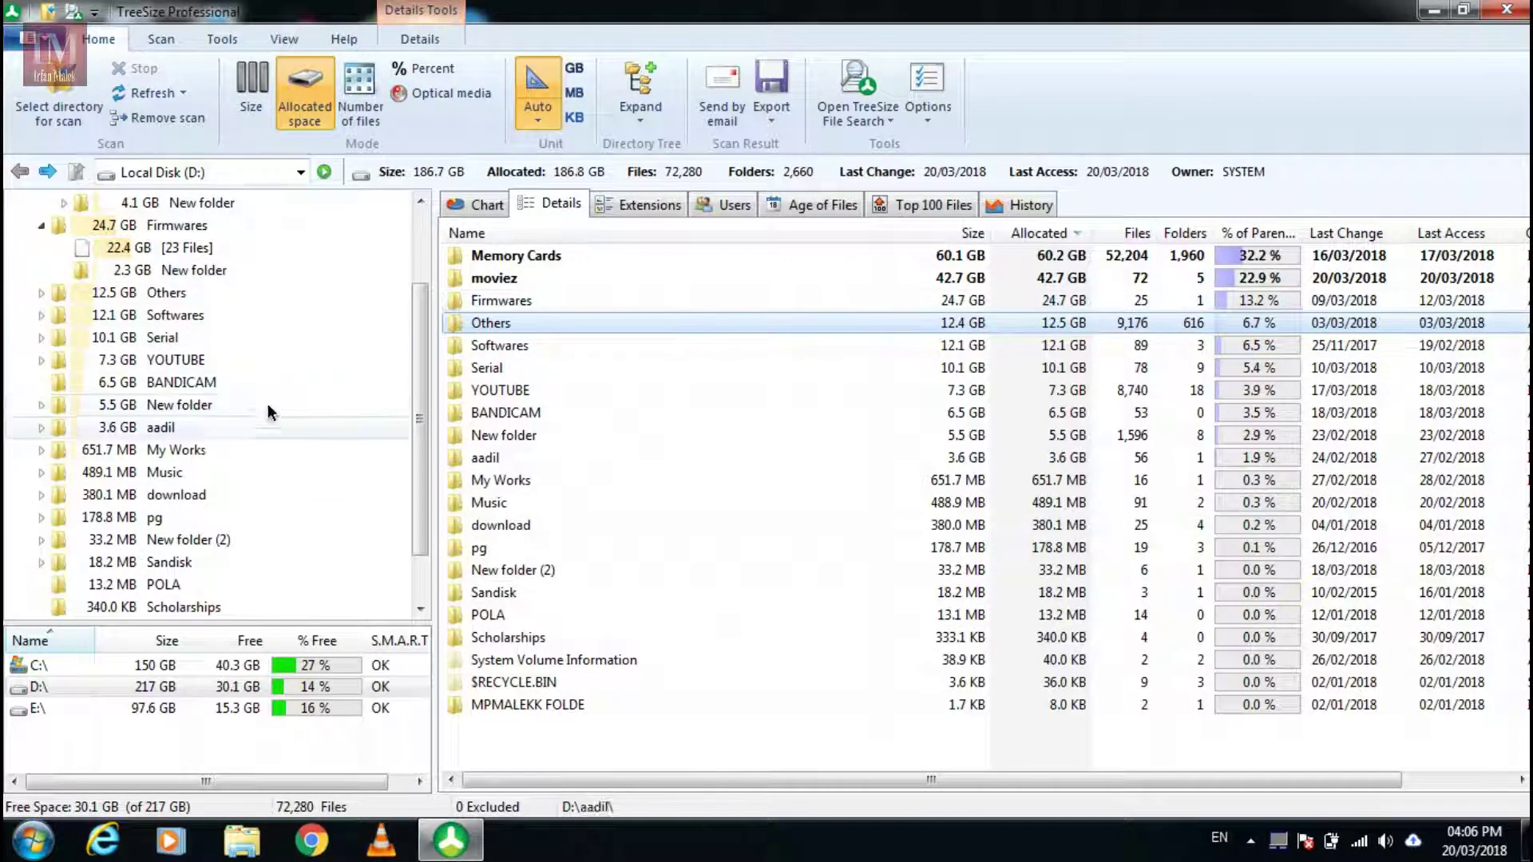
scroll(217, 418, up, 2)
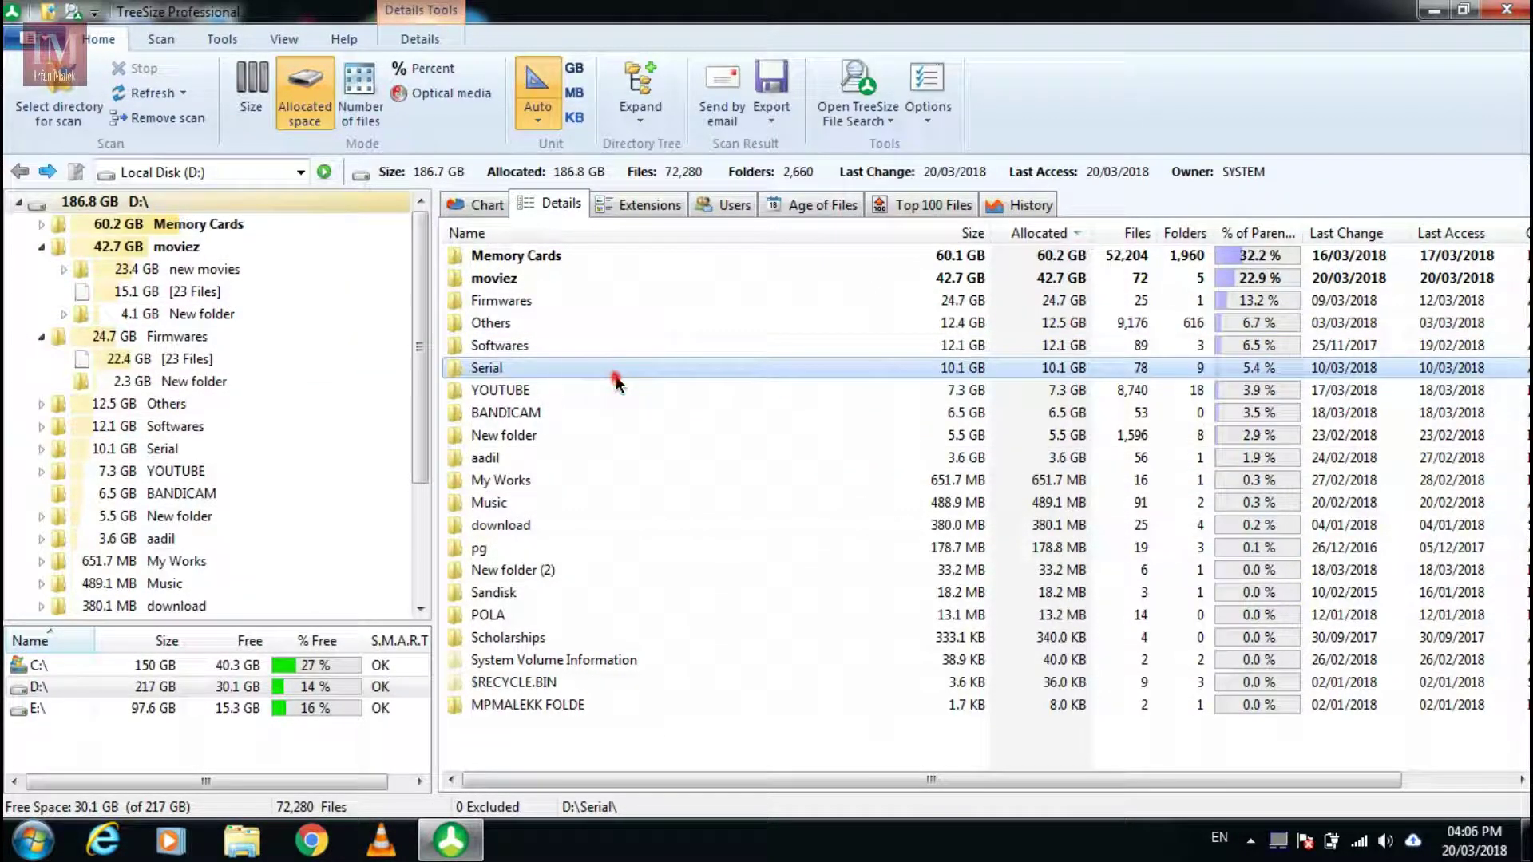
double_click(616, 369)
scroll(772, 438, down, 1)
scroll(770, 360, up, 1)
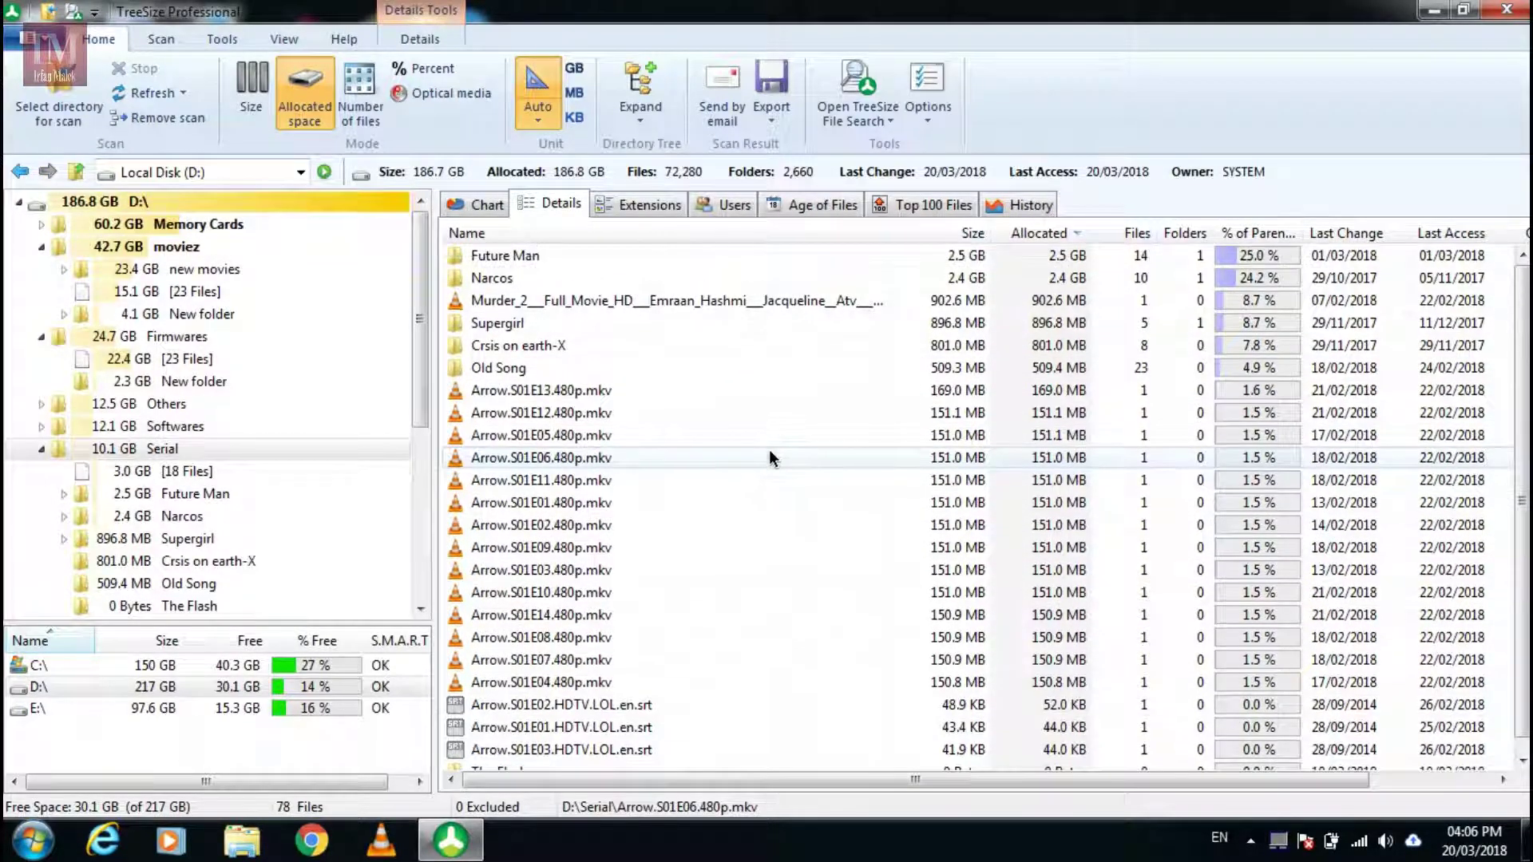
click(747, 462)
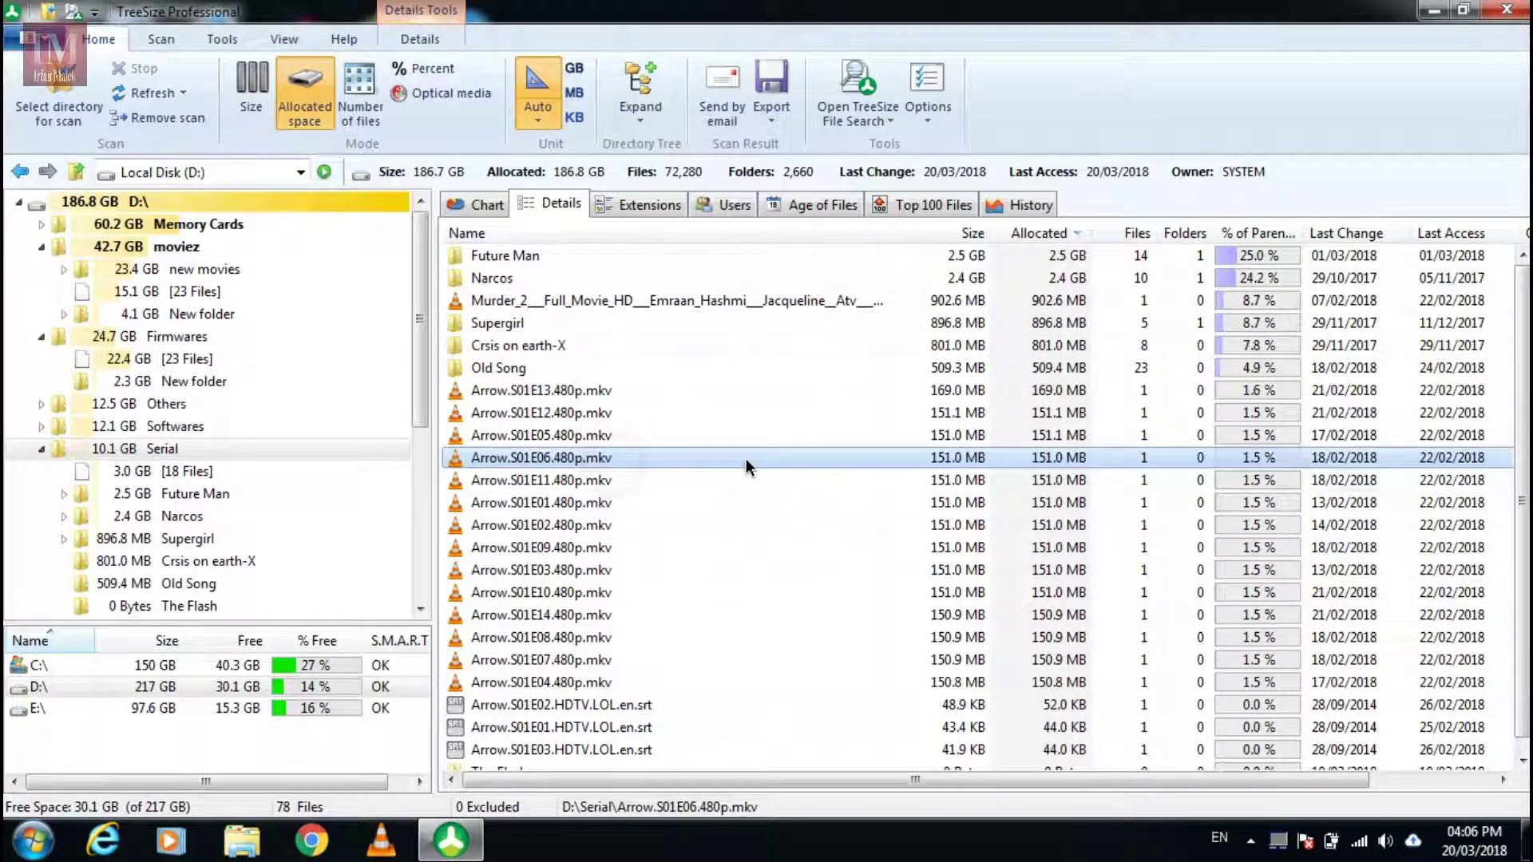
scroll(746, 468, down, 1)
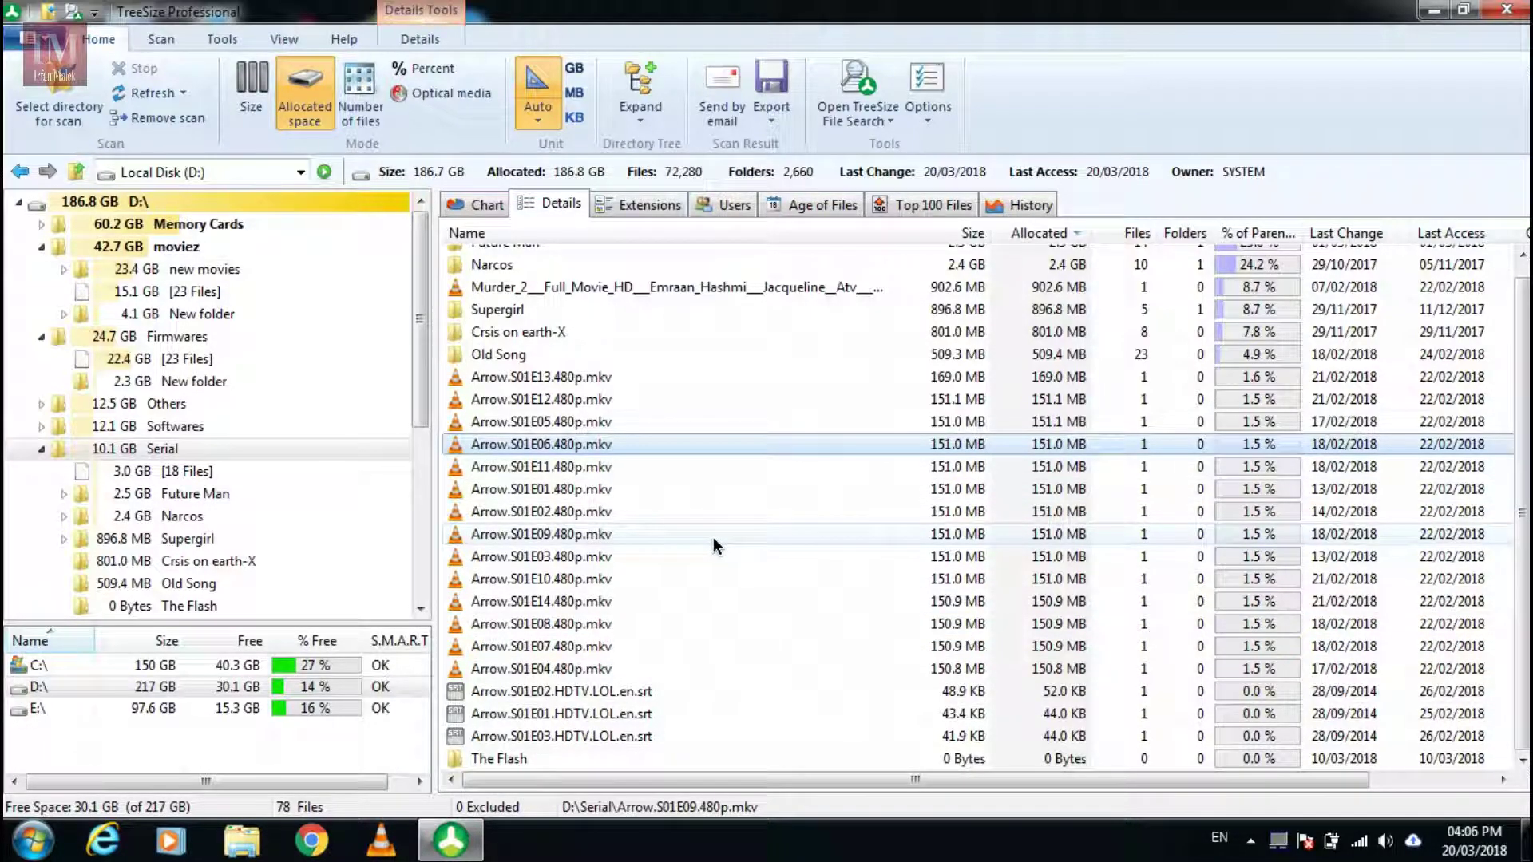
click(595, 534)
click(637, 402)
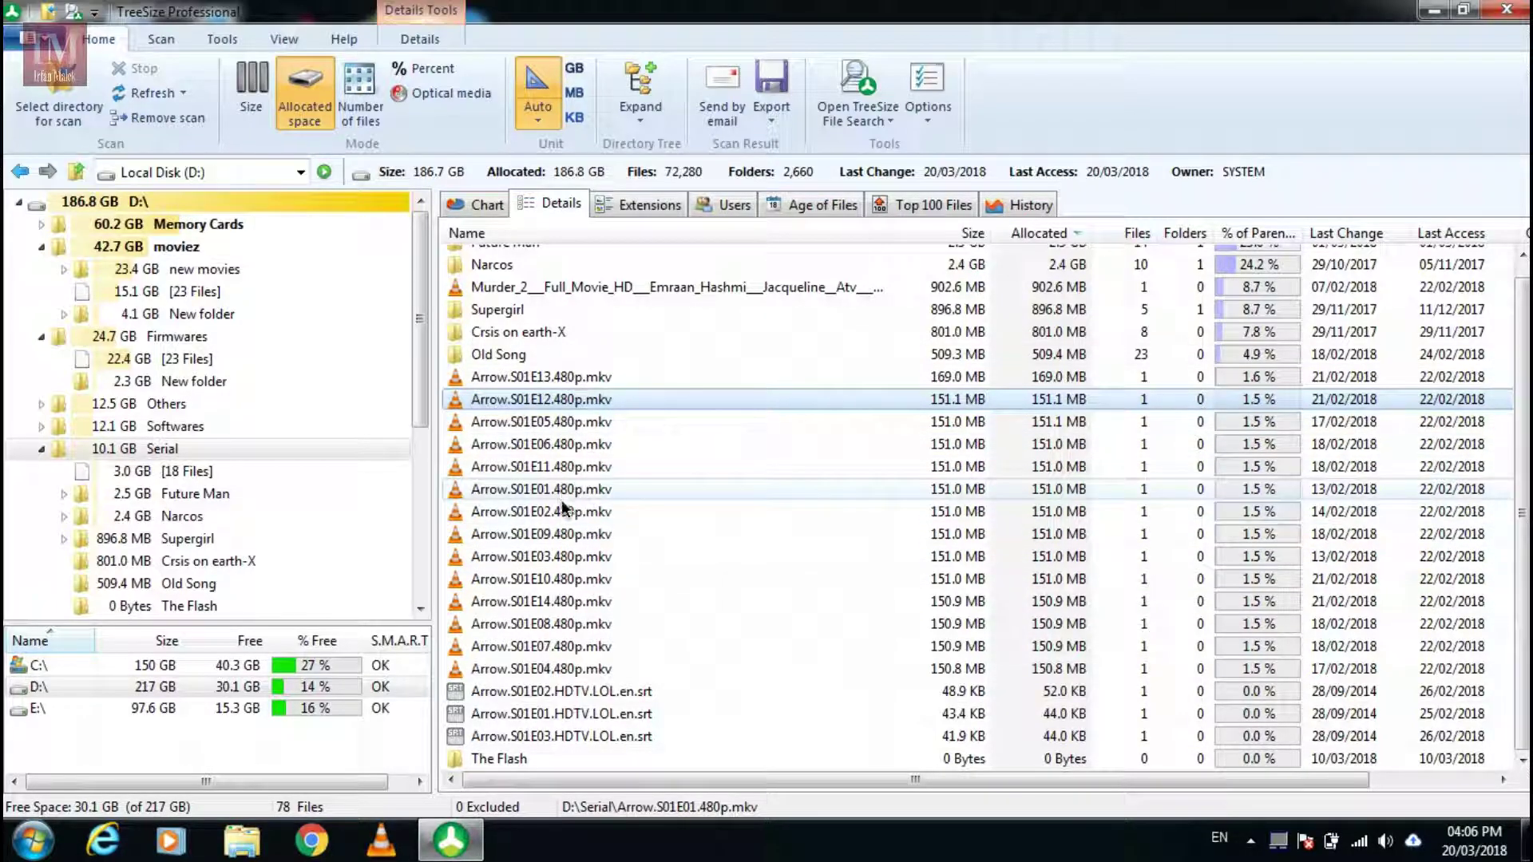
scroll(878, 540, up, 1)
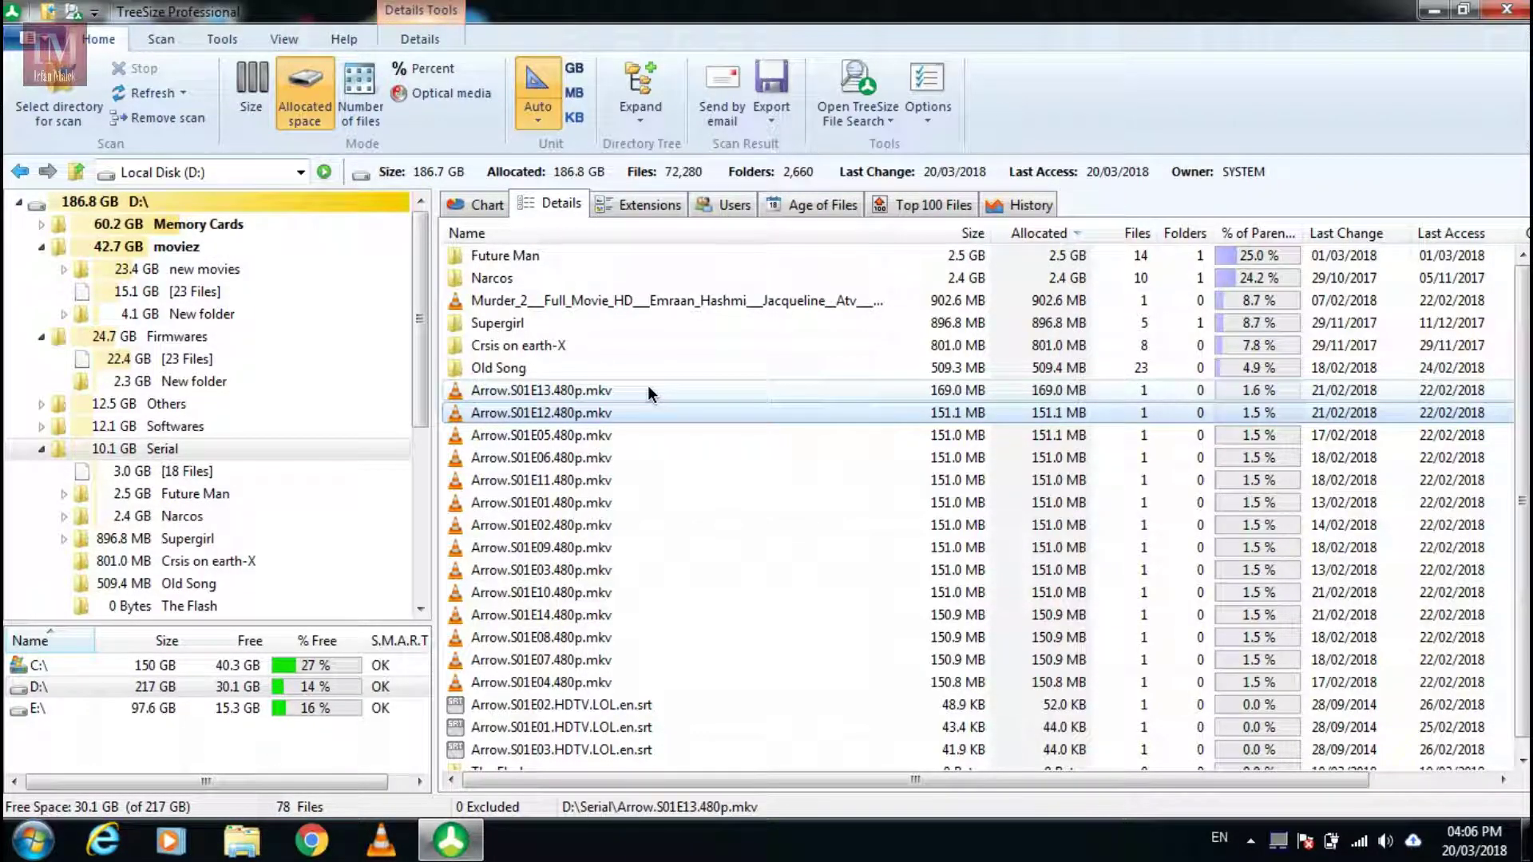
- Show the Scan ribbon tab with its compare-with-saved-scan and scheduling commands
click(162, 39)
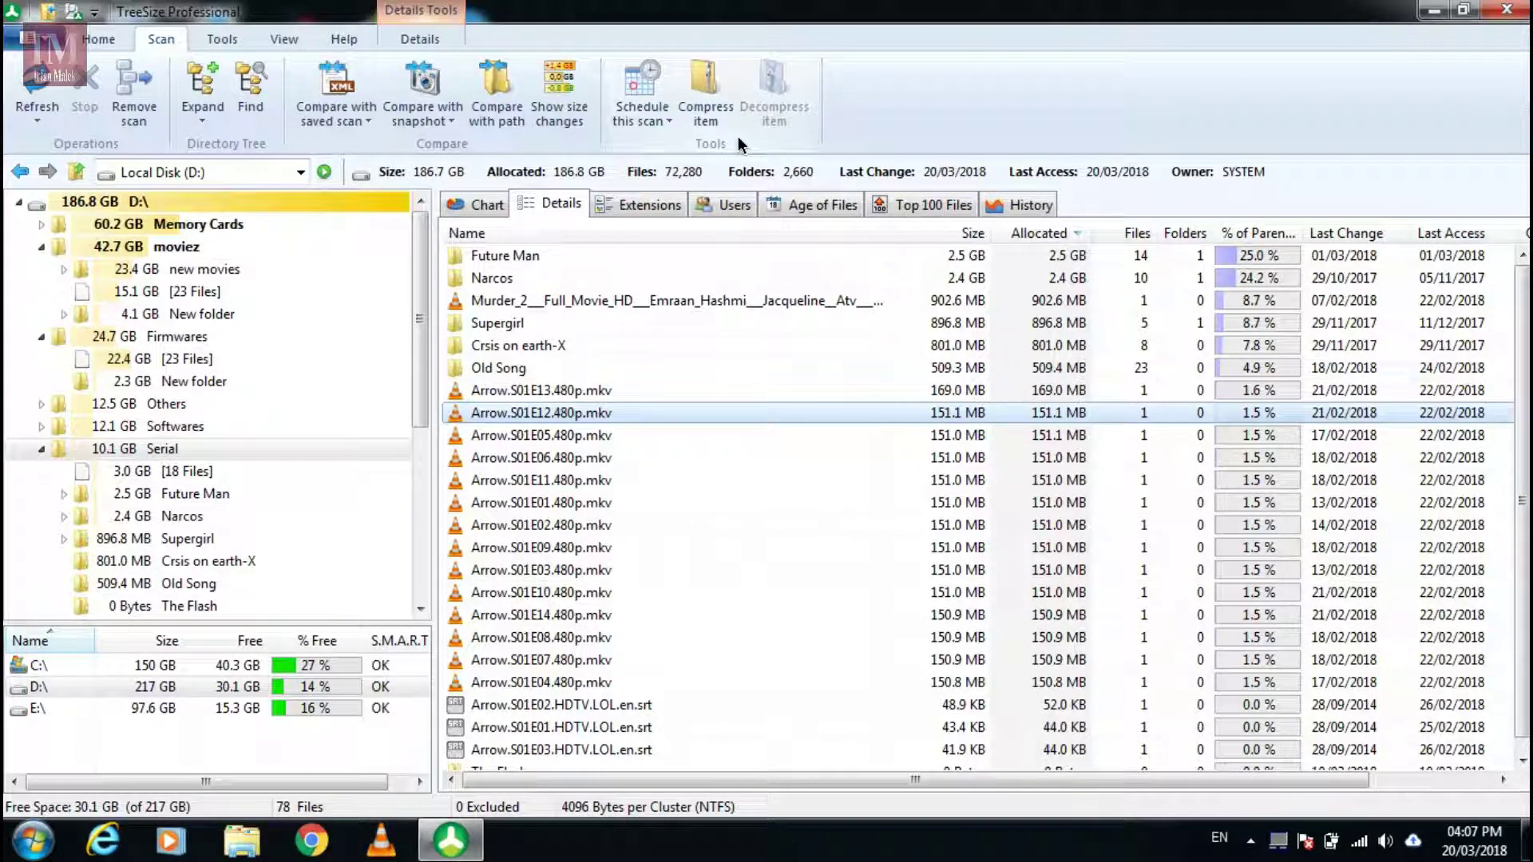
- On the Tools tab, review the General and Filter pages of Scan Options, then cancel unchanged
click(223, 38)
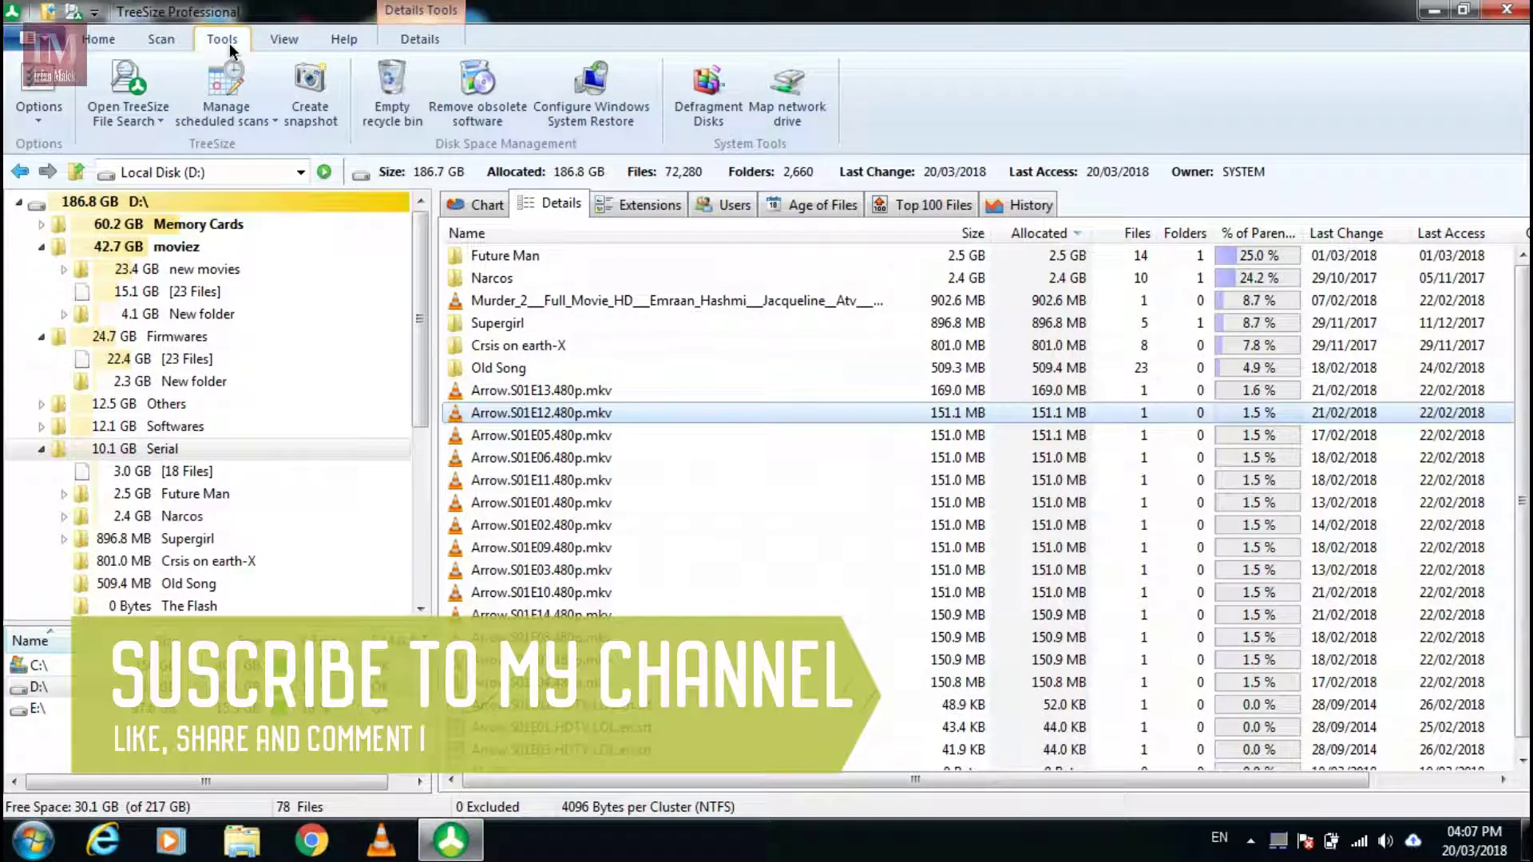
click(38, 111)
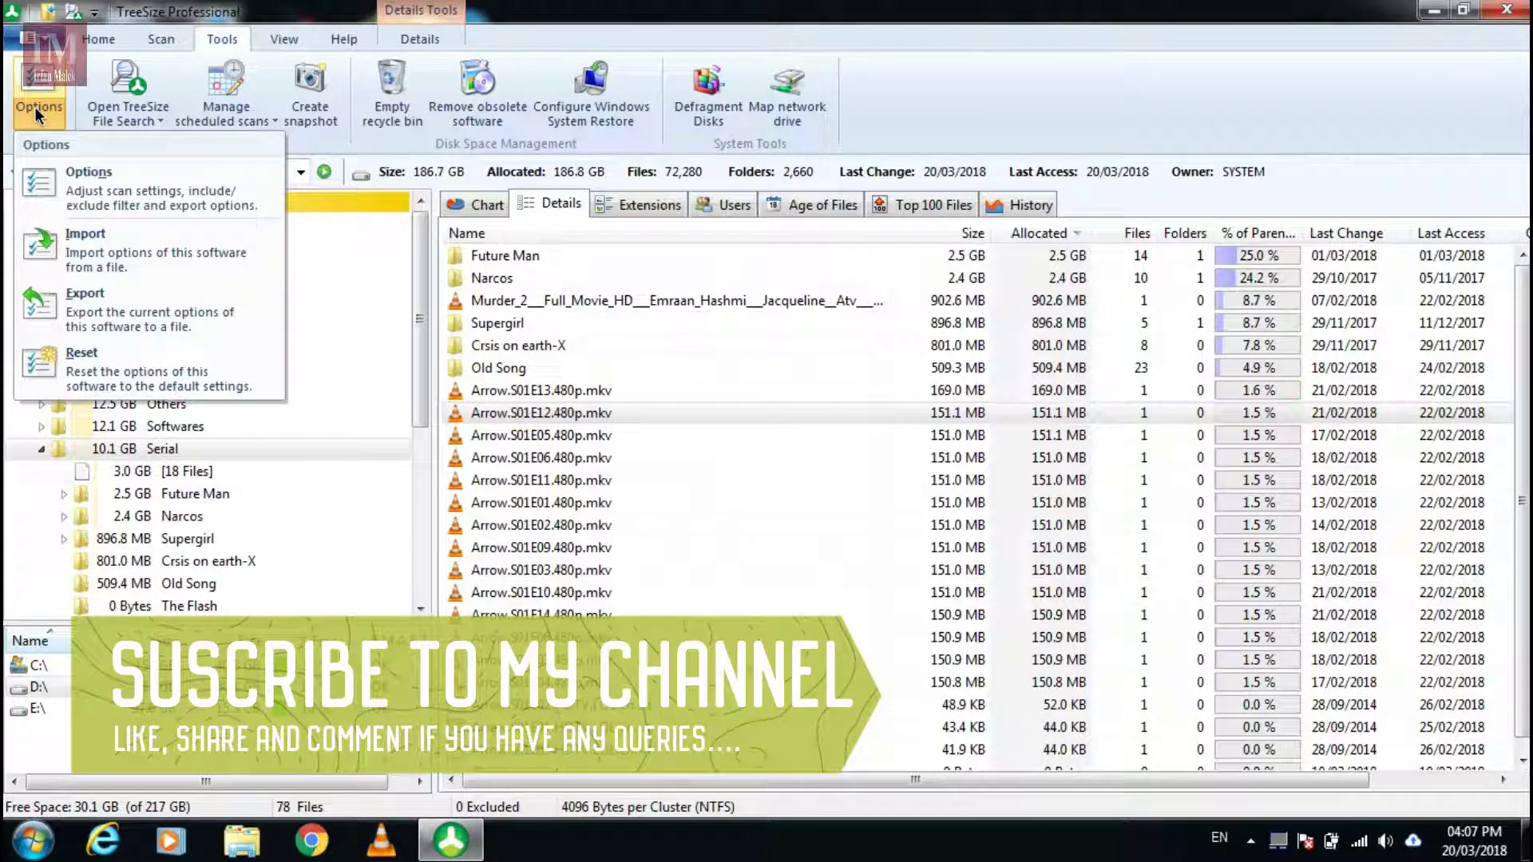
click(35, 111)
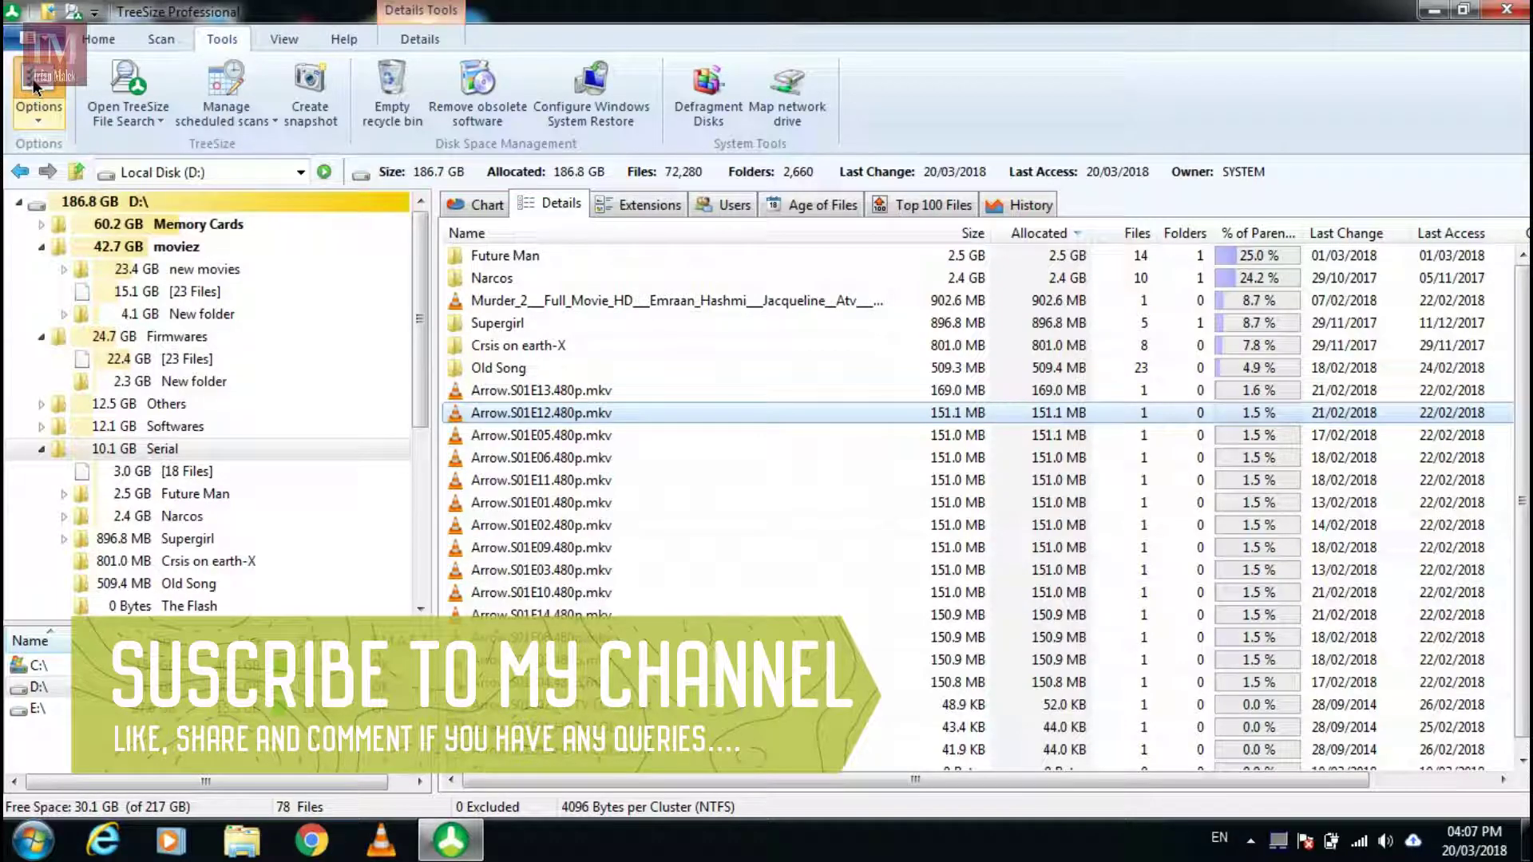
click(33, 83)
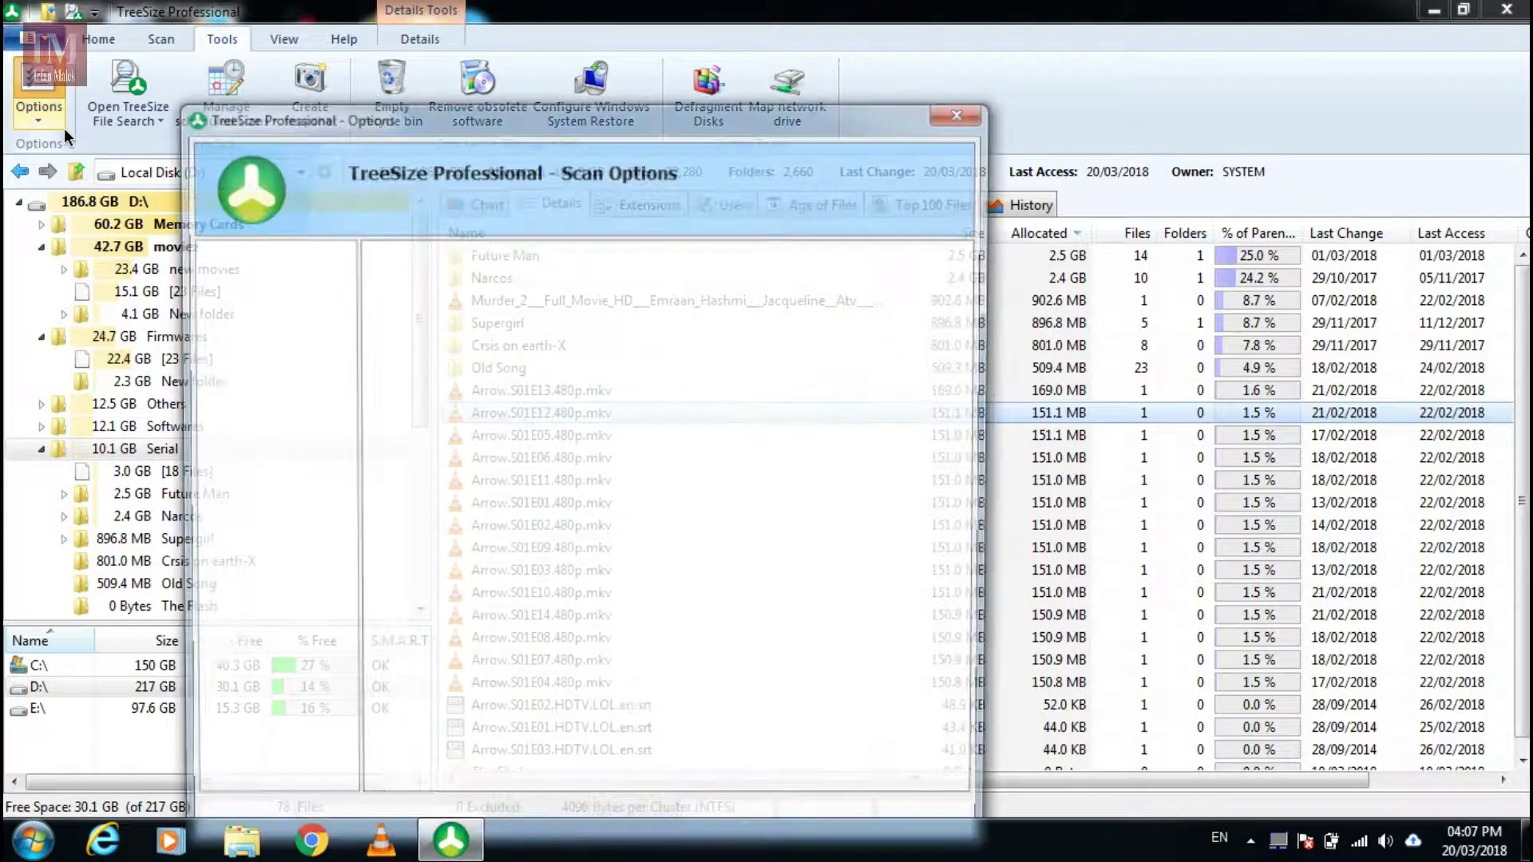
drag(405, 118, 621, 42)
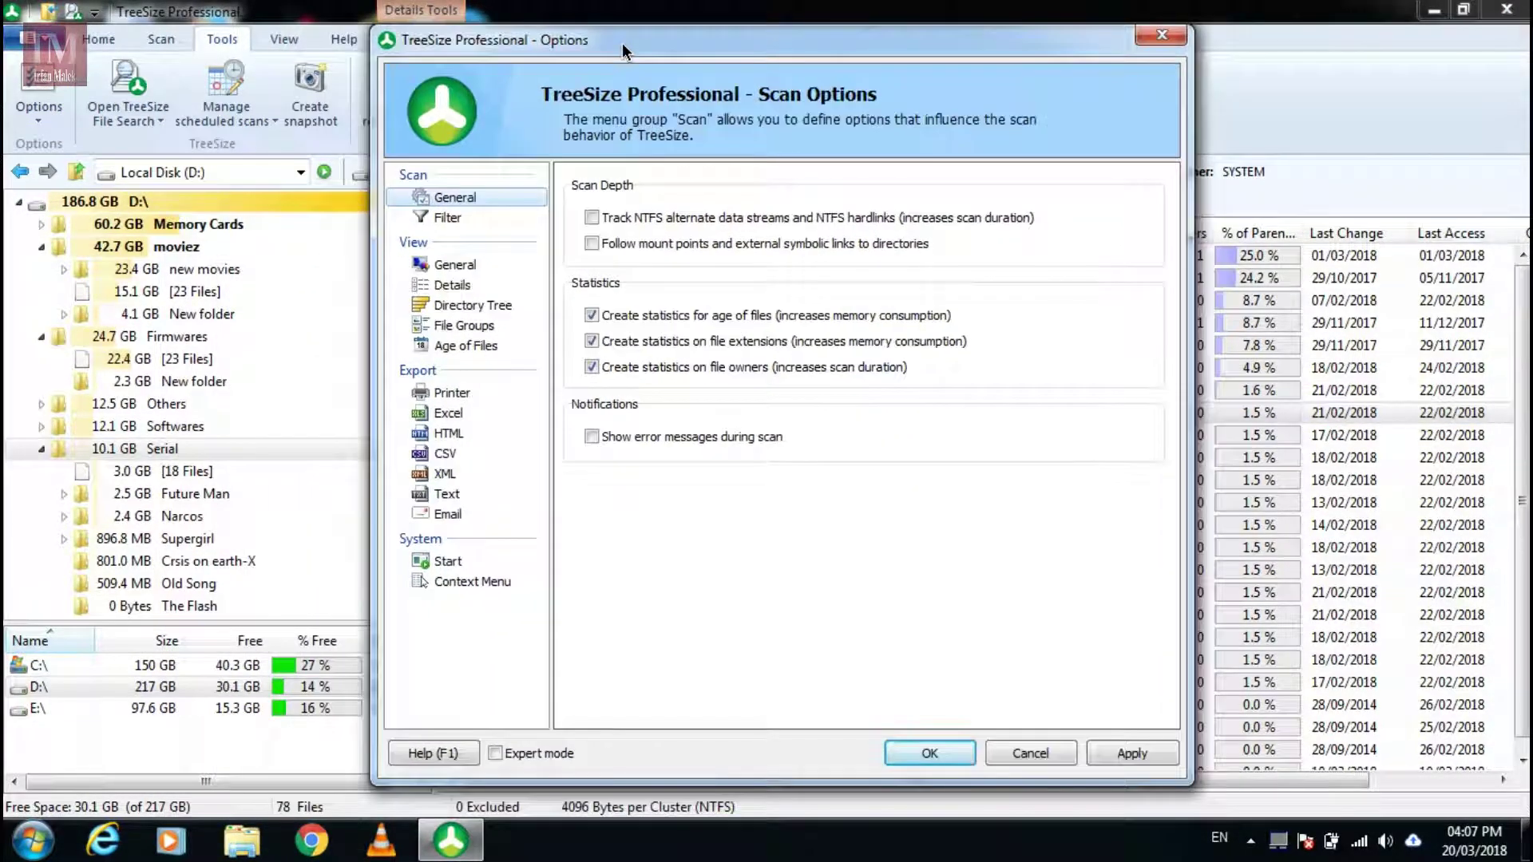
click(455, 223)
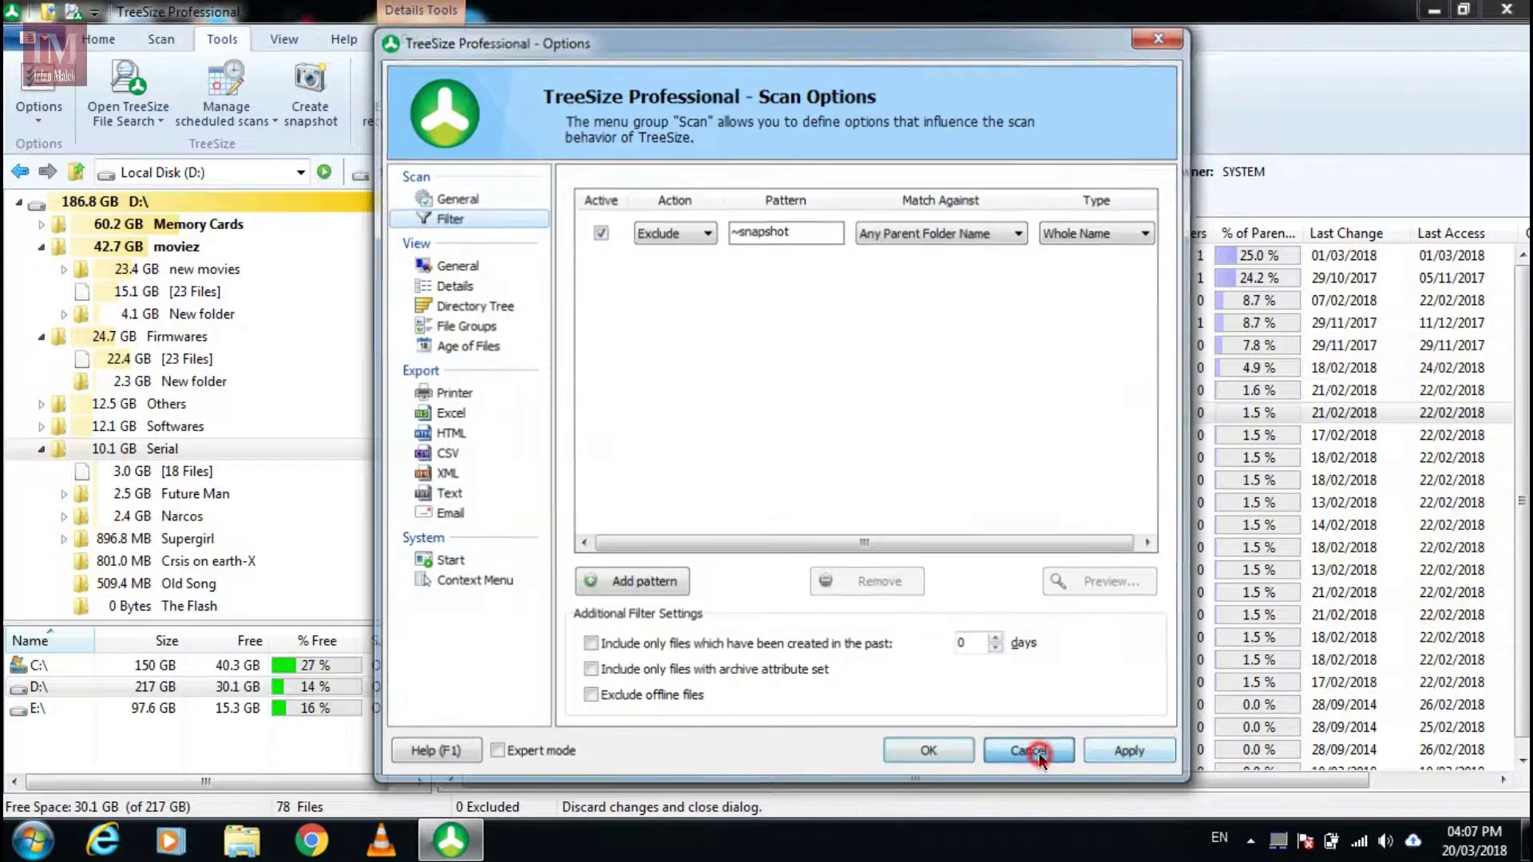
click(1029, 754)
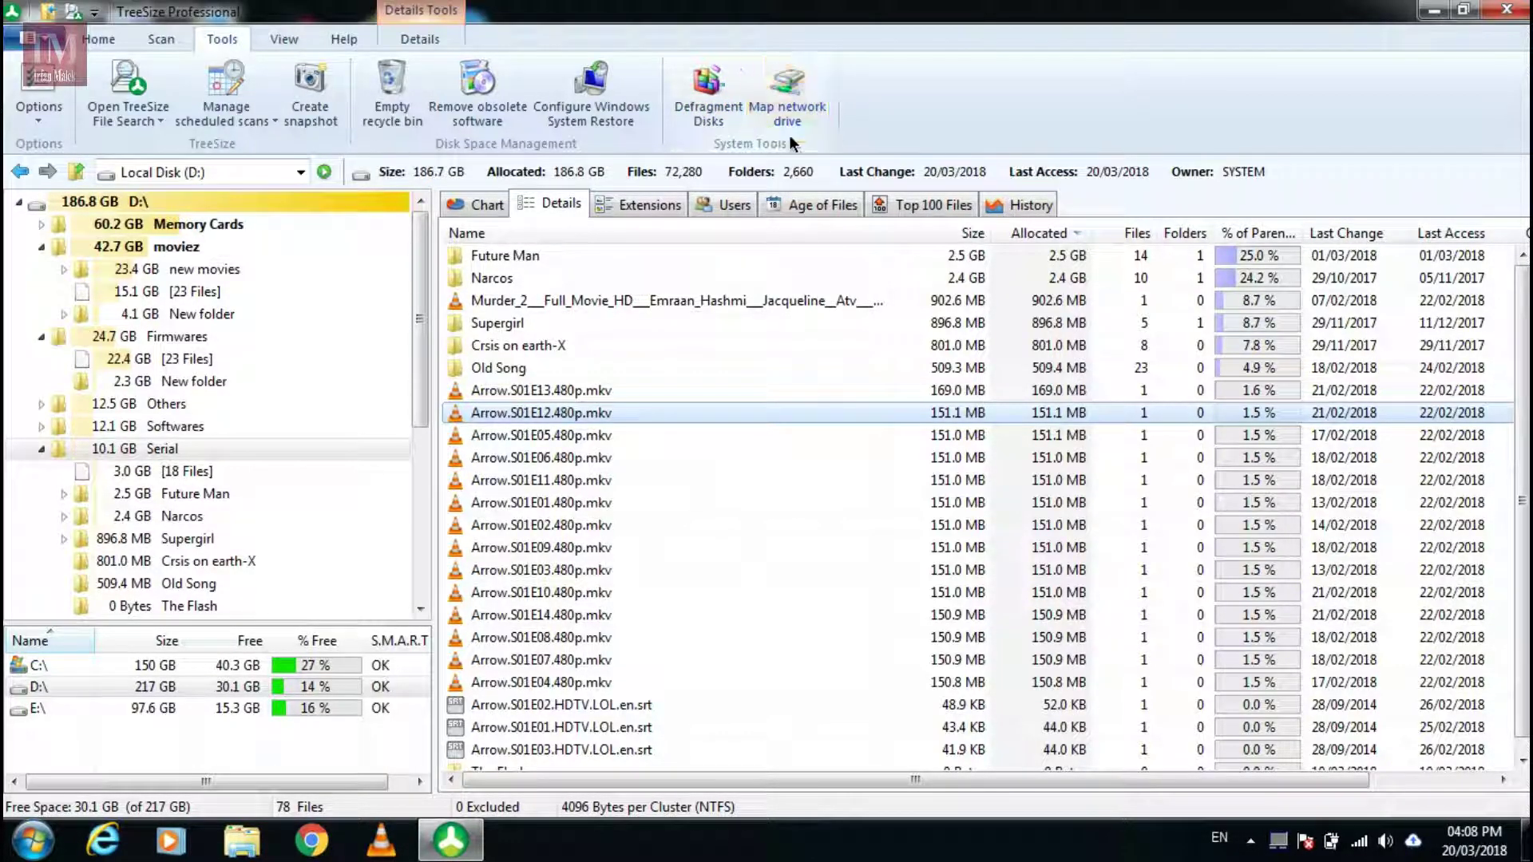
- Look over the View tab's sorting settings, then display the Help tab's commands
click(284, 39)
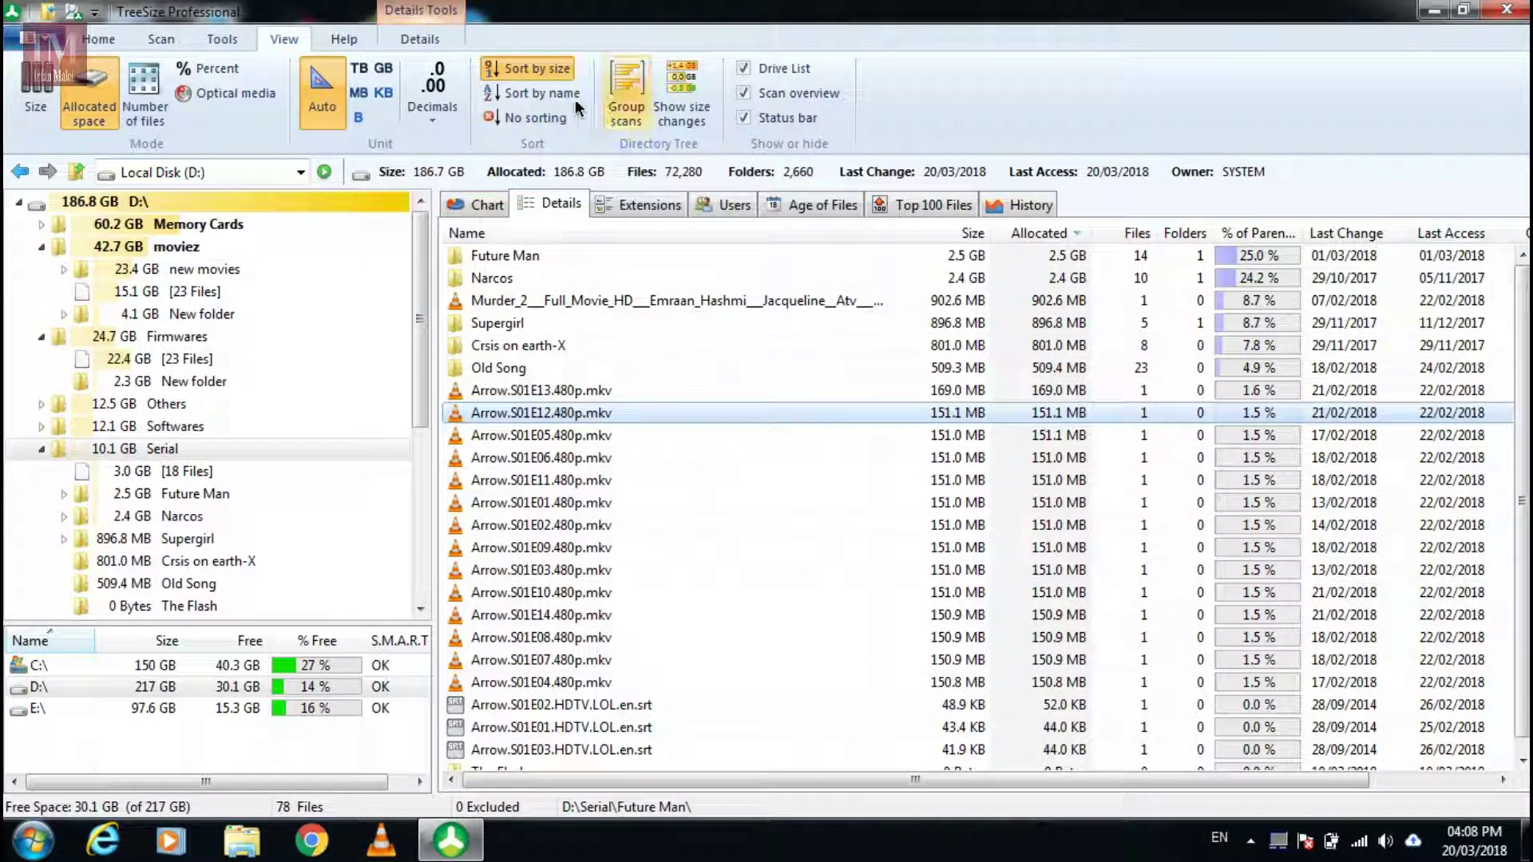
click(359, 36)
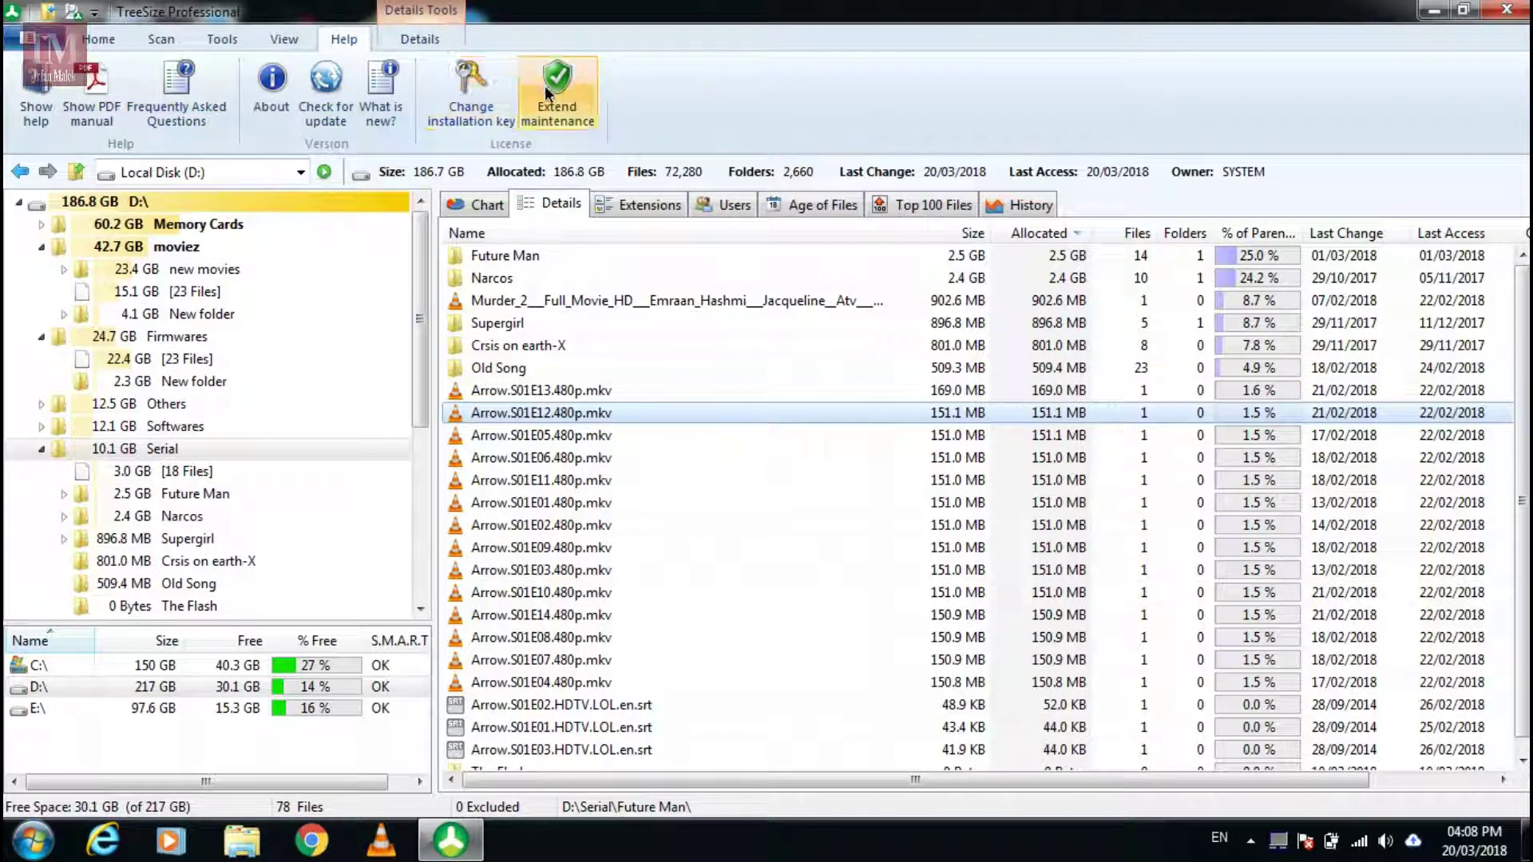
- On the Details tab, select Arrow.S01E11.480p.mkv and open its containing Serial folder
click(412, 42)
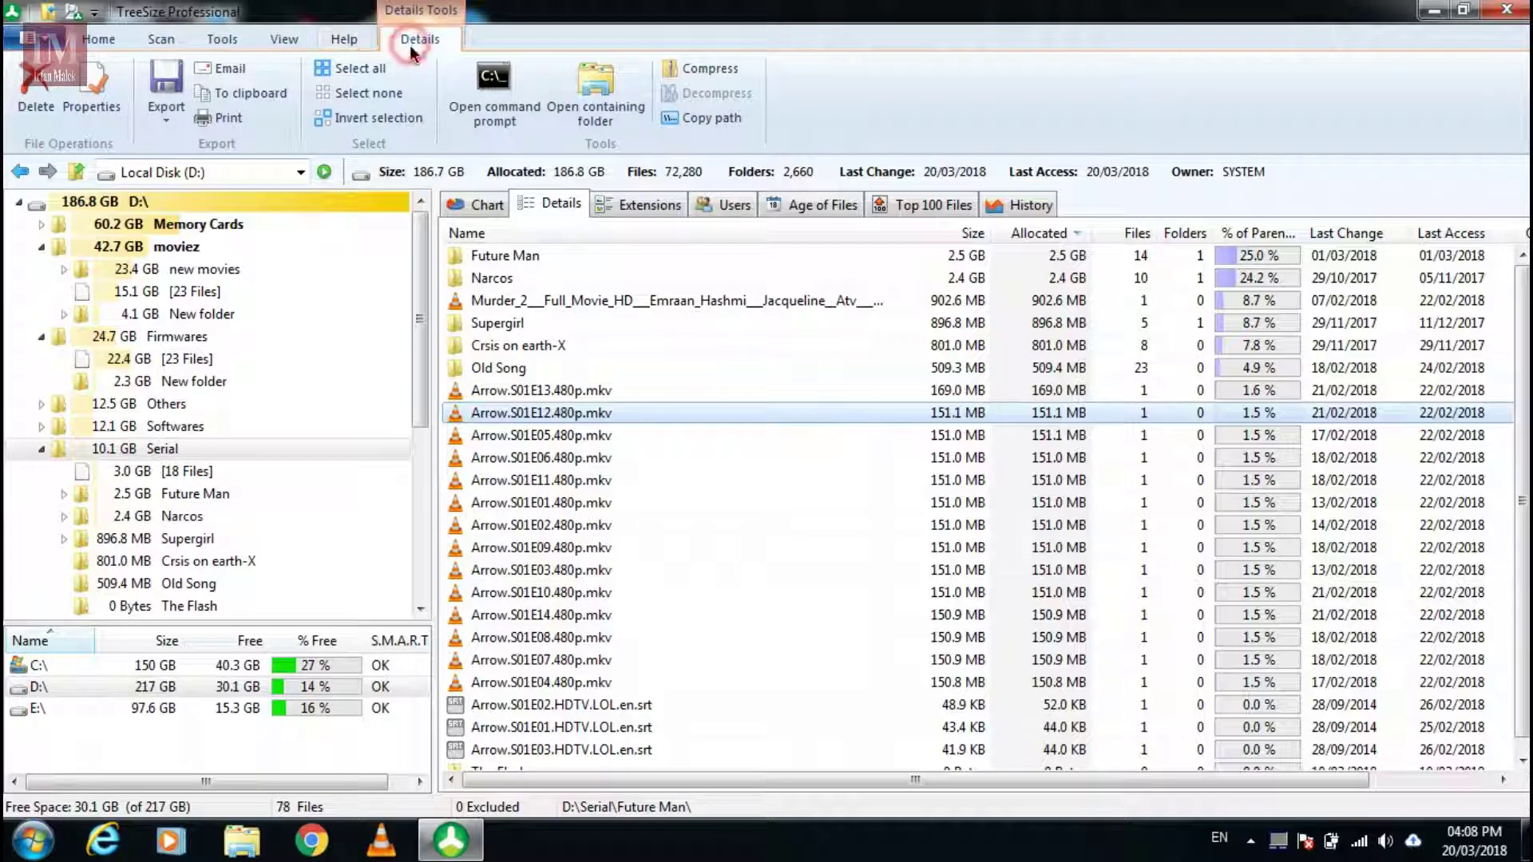
click(530, 480)
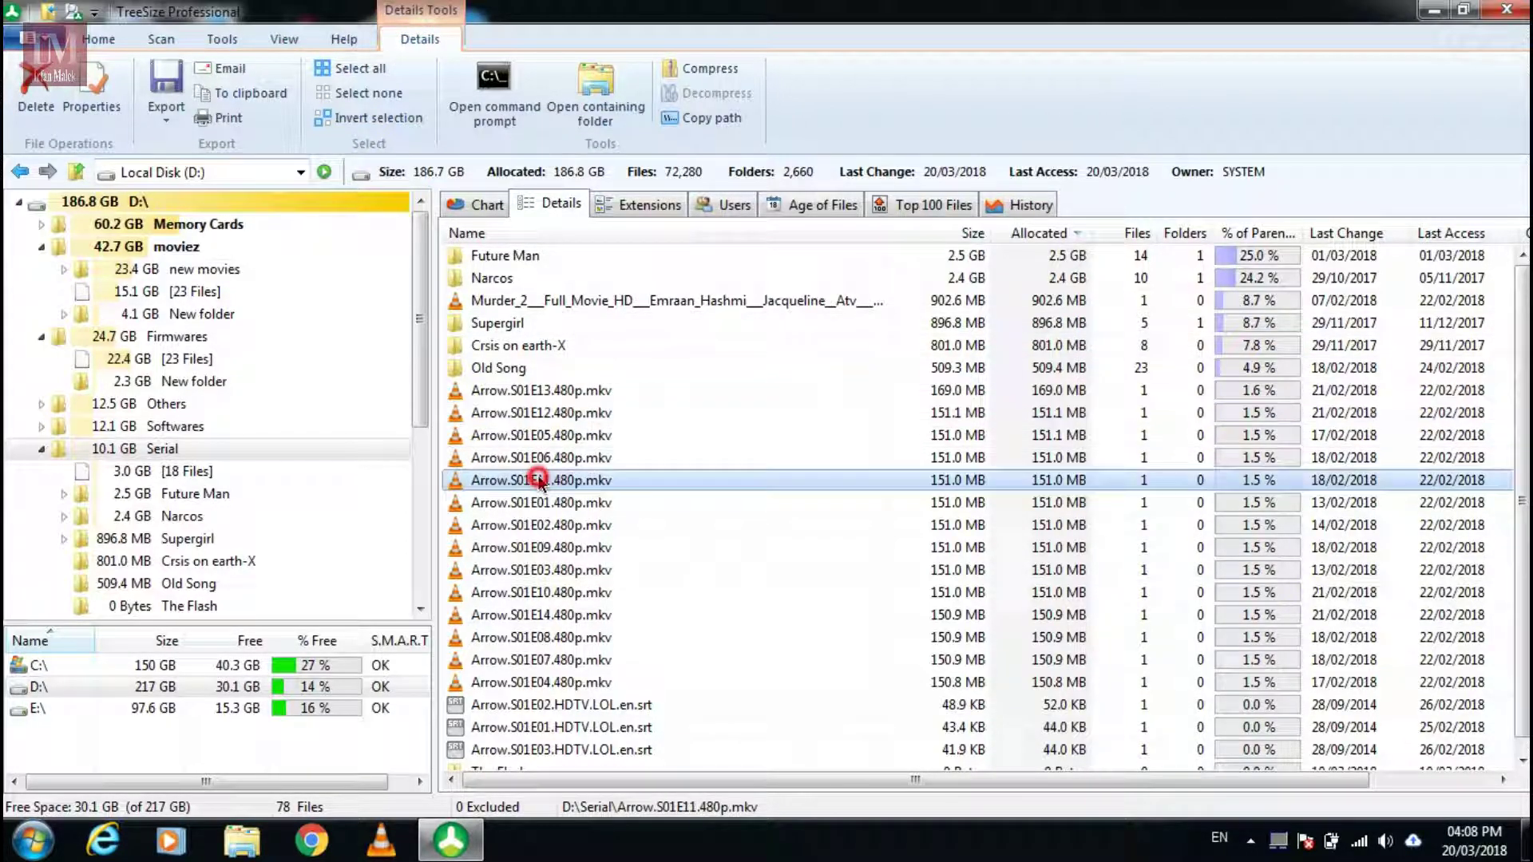
click(545, 592)
click(631, 477)
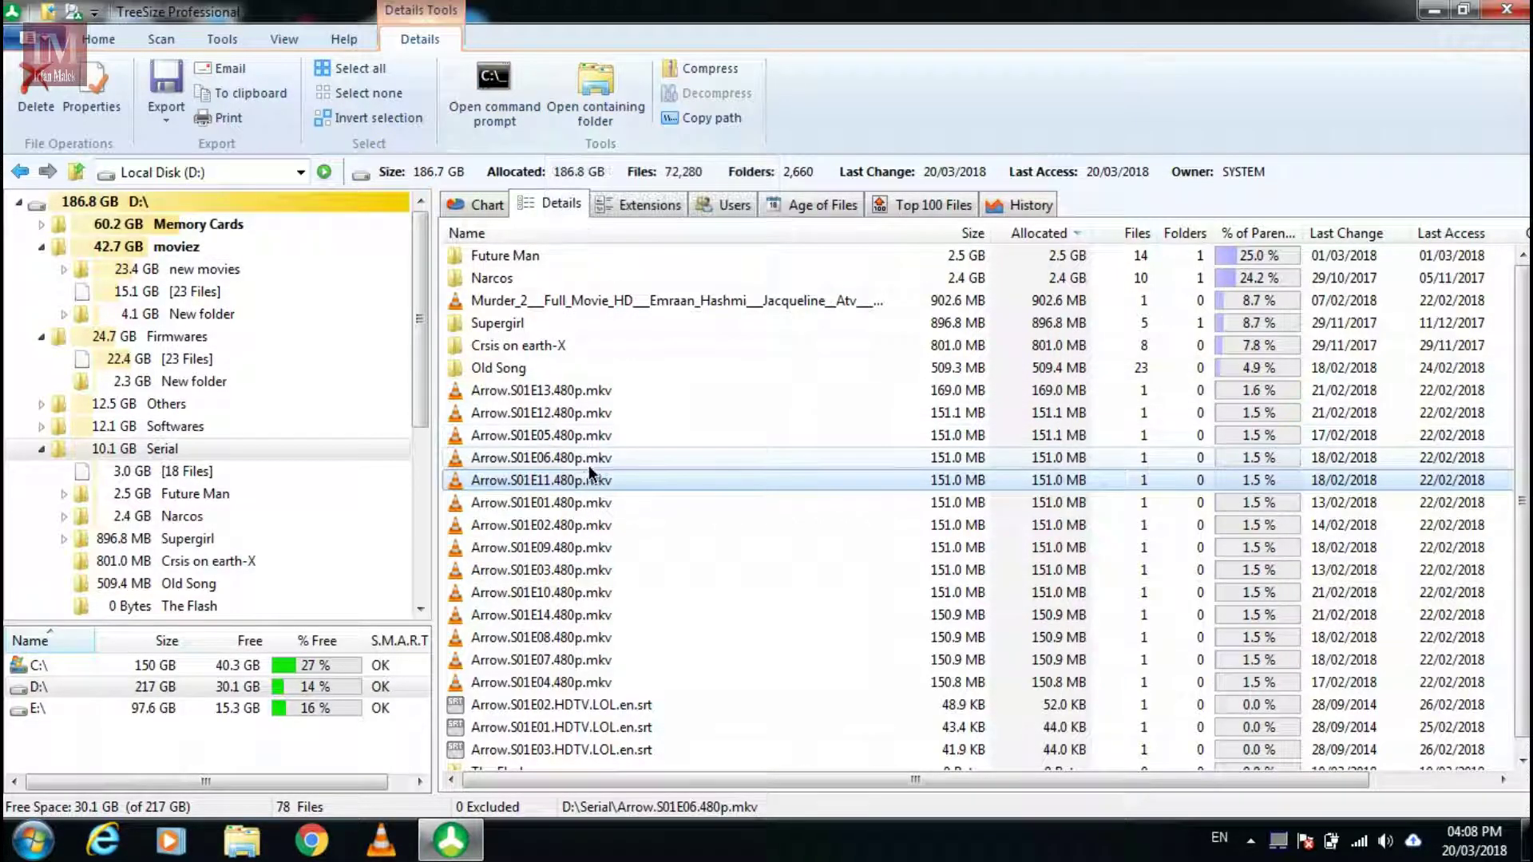
click(495, 477)
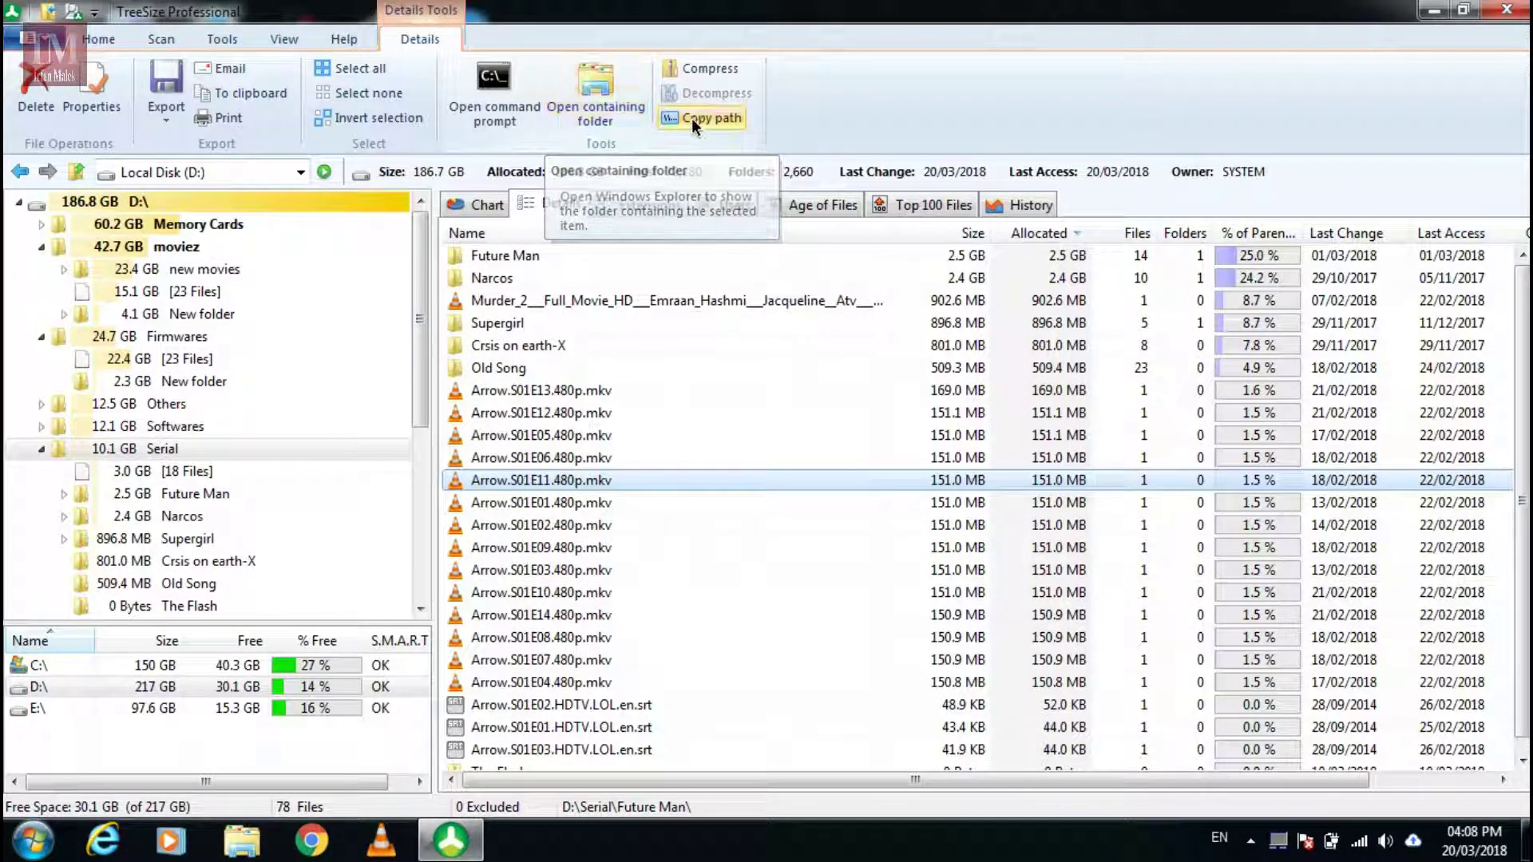
click(590, 119)
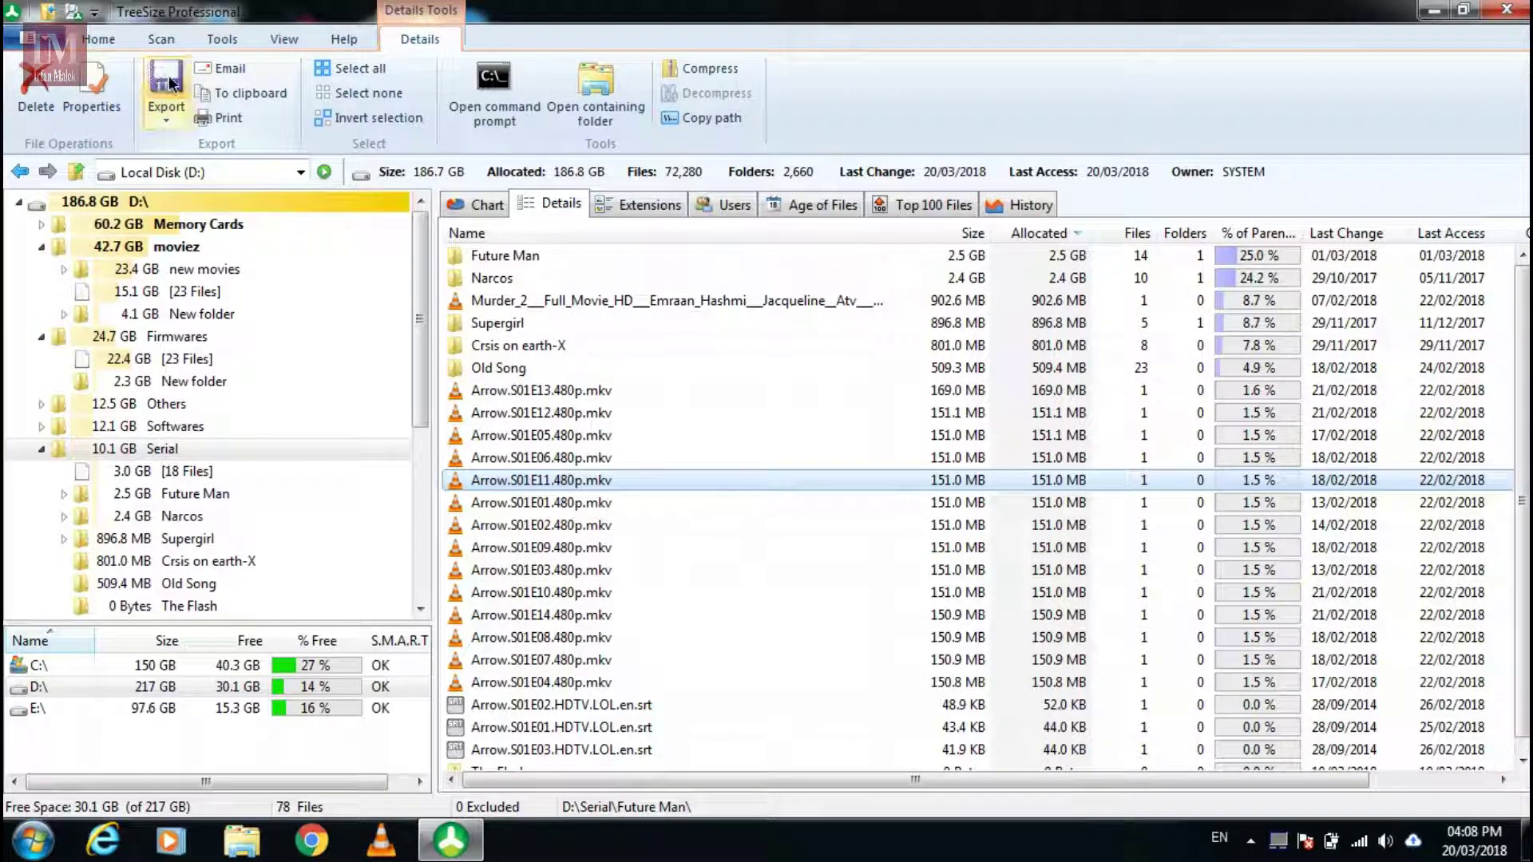
- Return to the Home tab, check the File menu's recent scans, and scroll the Serial list
click(99, 39)
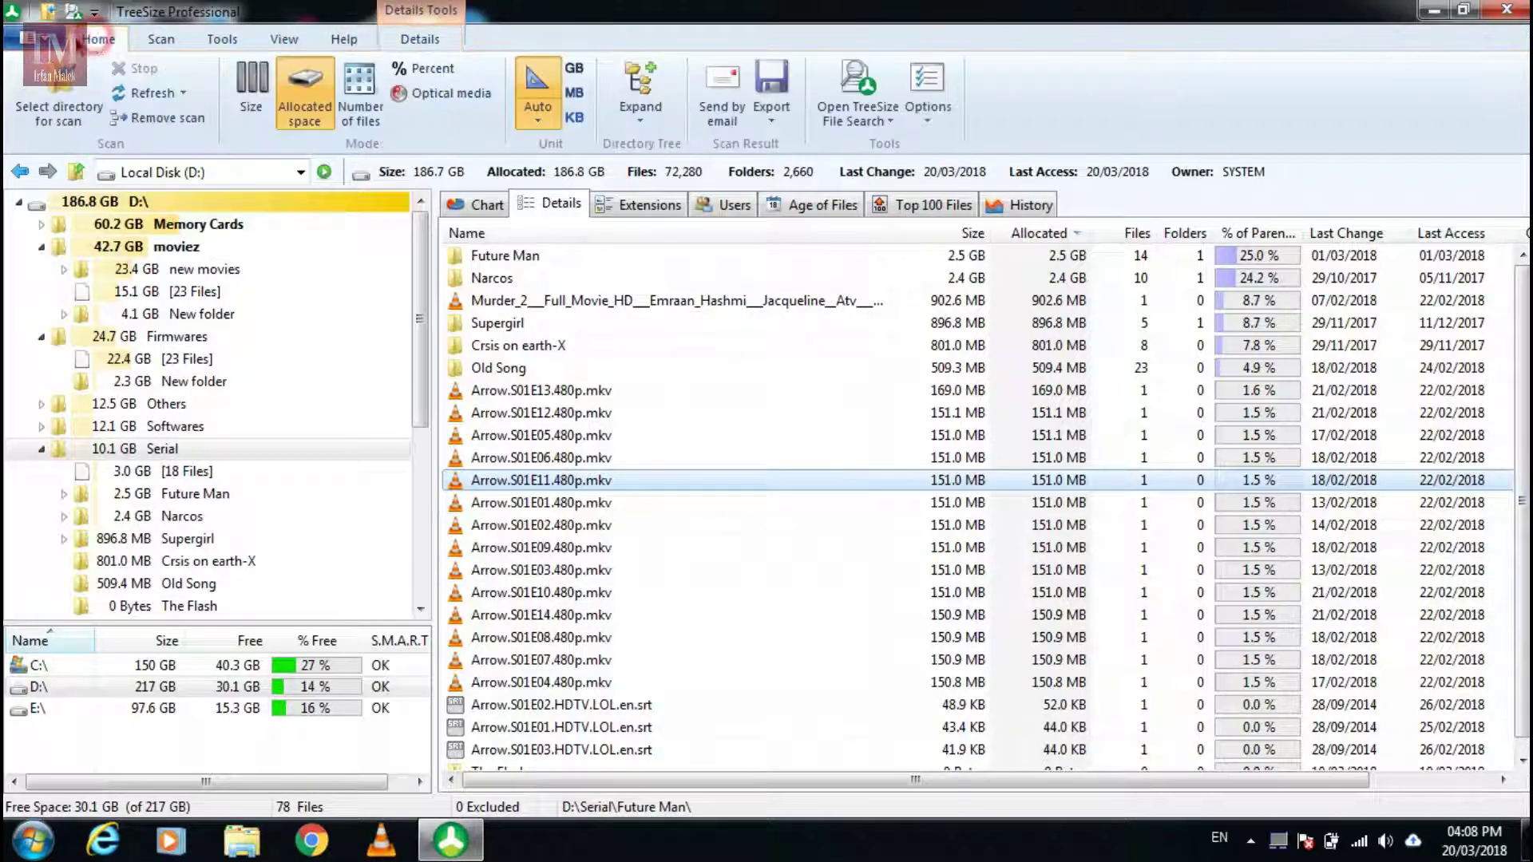
click(40, 49)
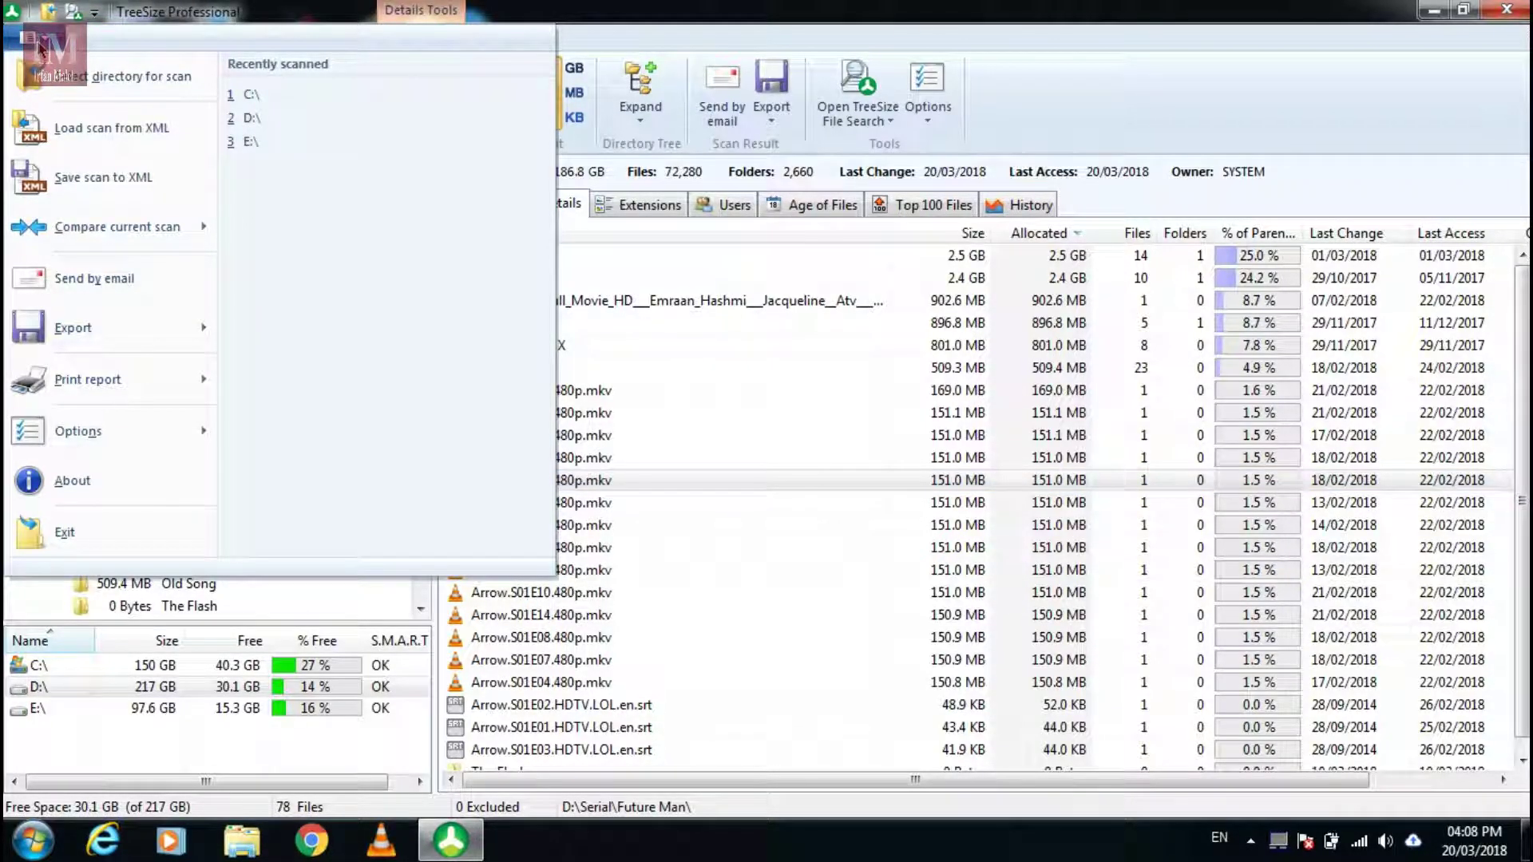
click(40, 50)
scroll(653, 356, down, 1)
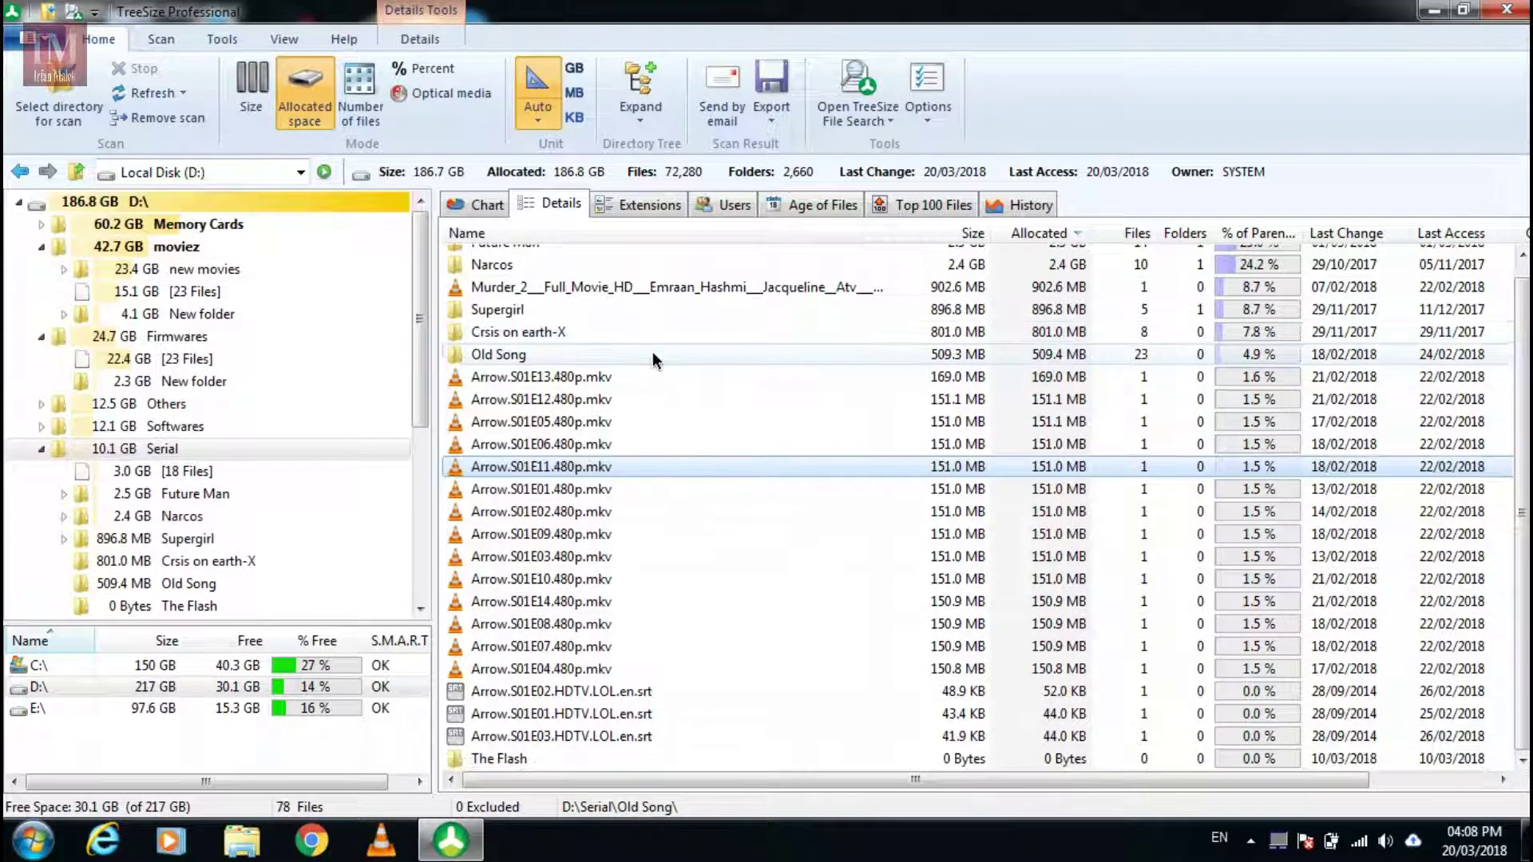